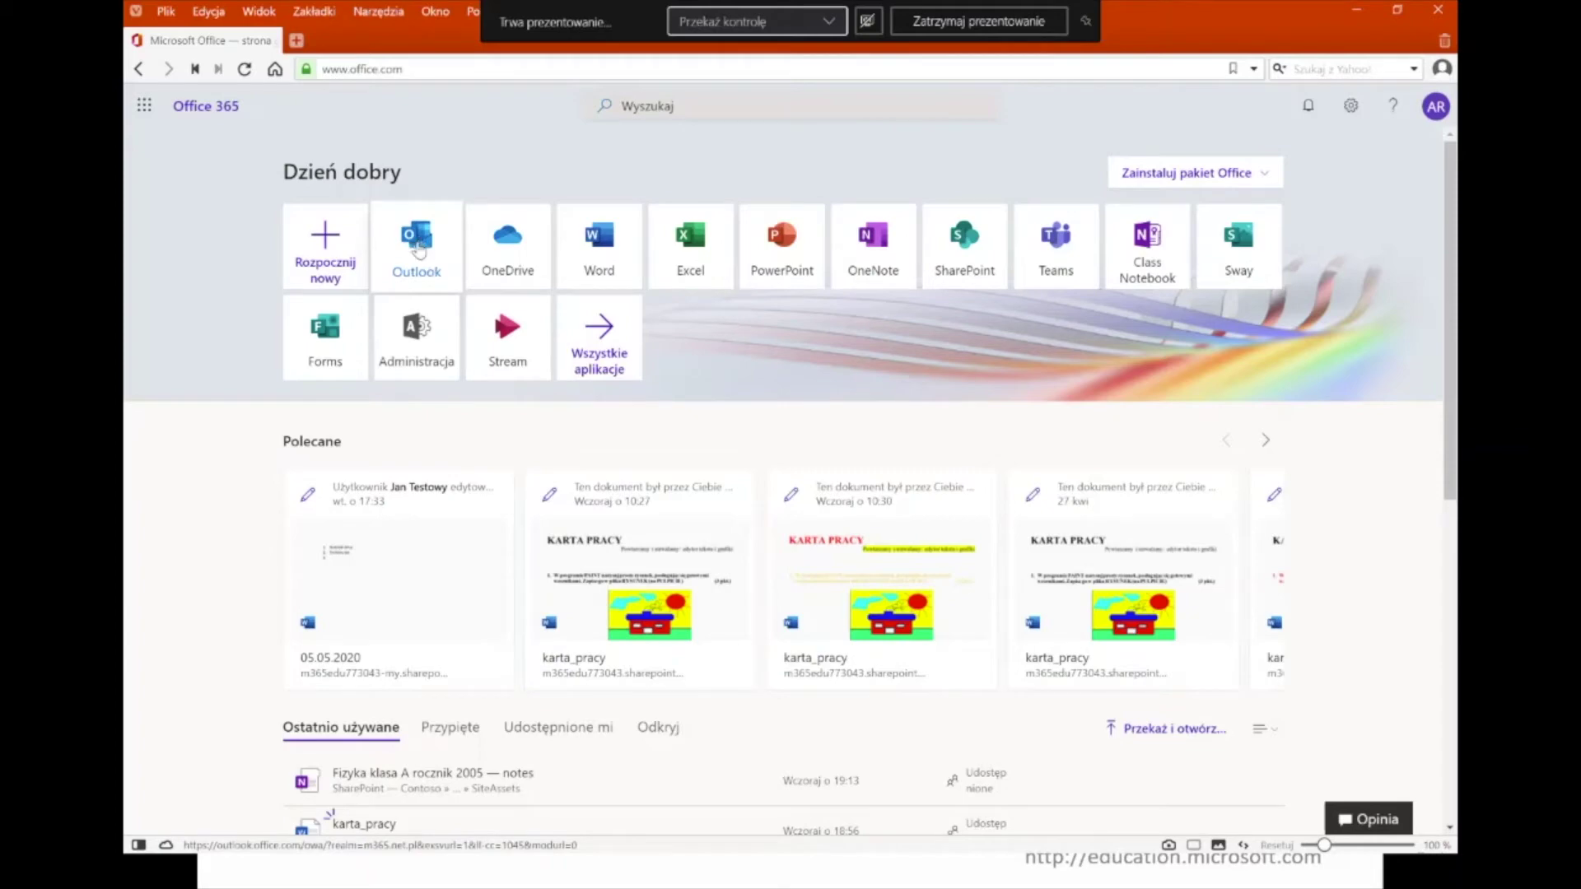
- Open Outlook from the Office home, switch back to the Office tab, then return to the mailbox
left_click(419, 251)
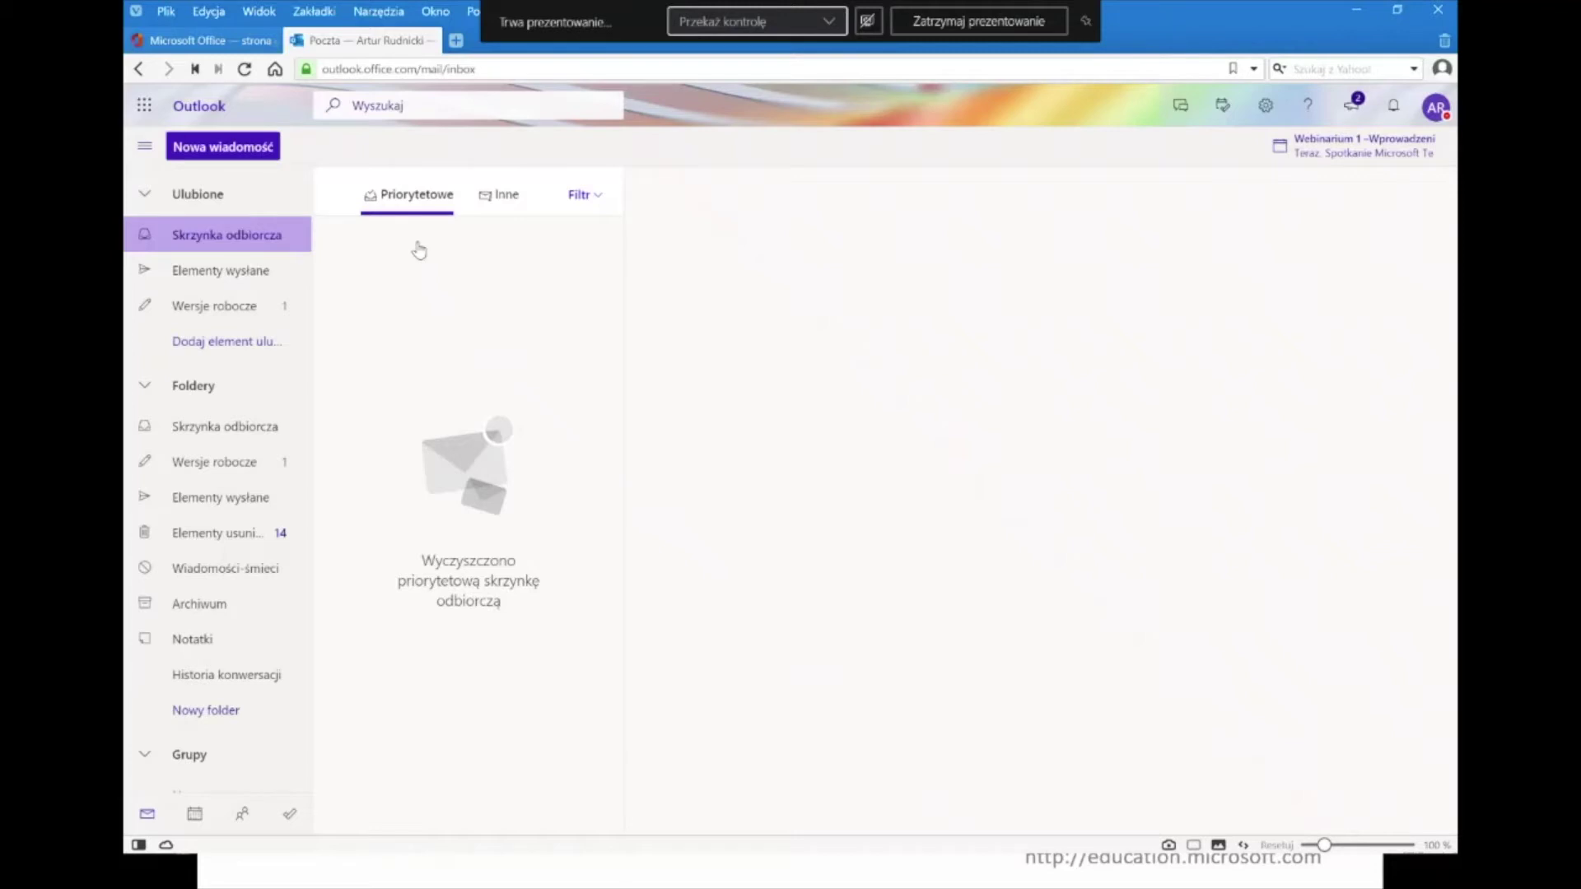
left_click(214, 46)
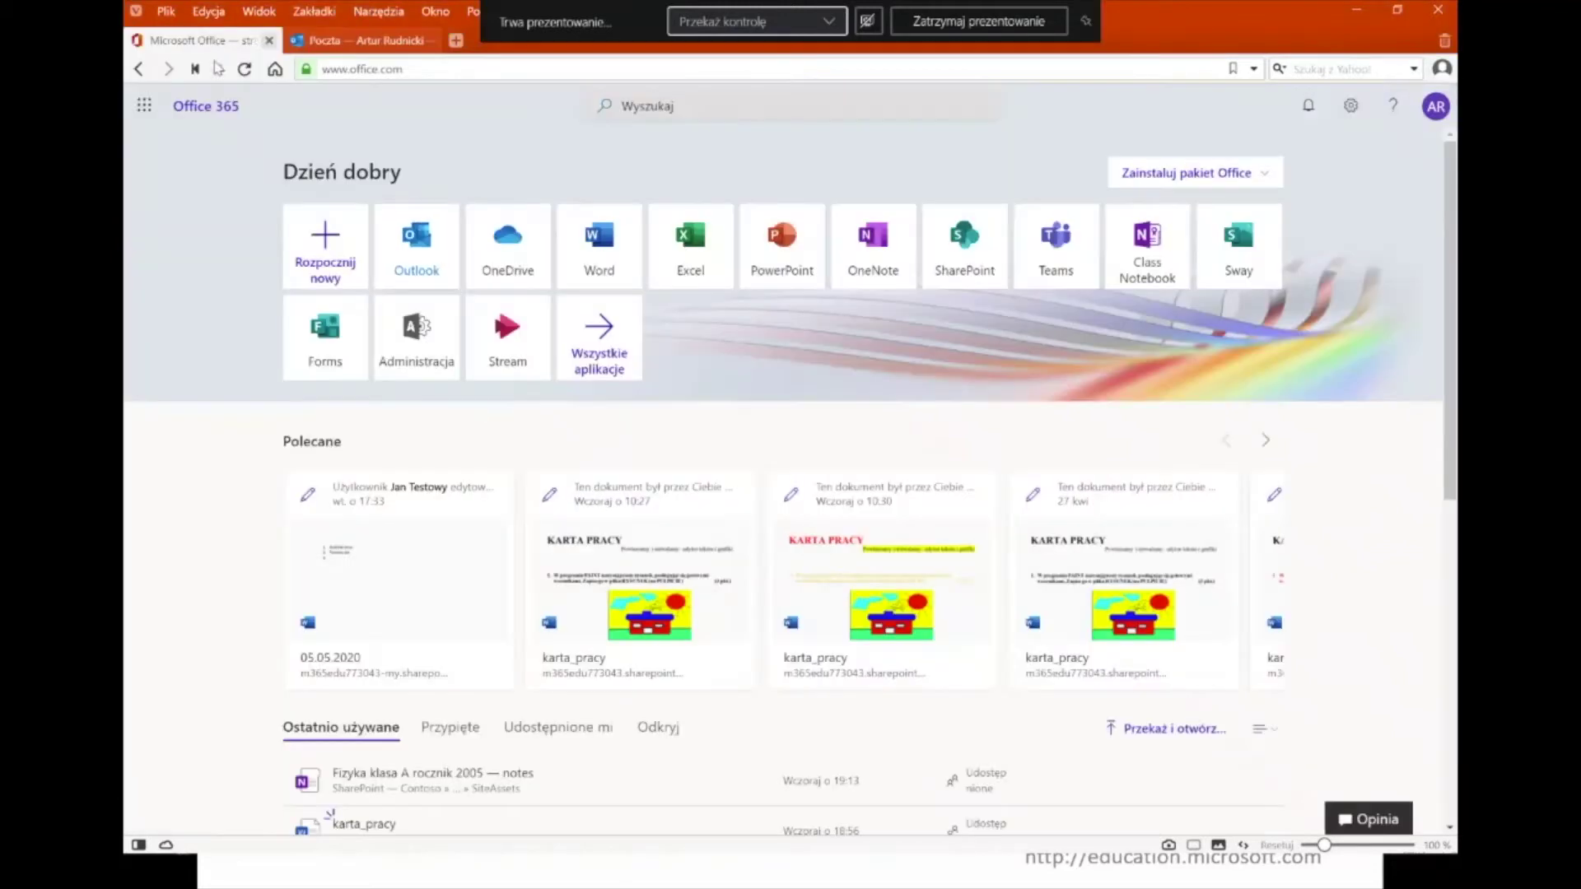
left_click(363, 44)
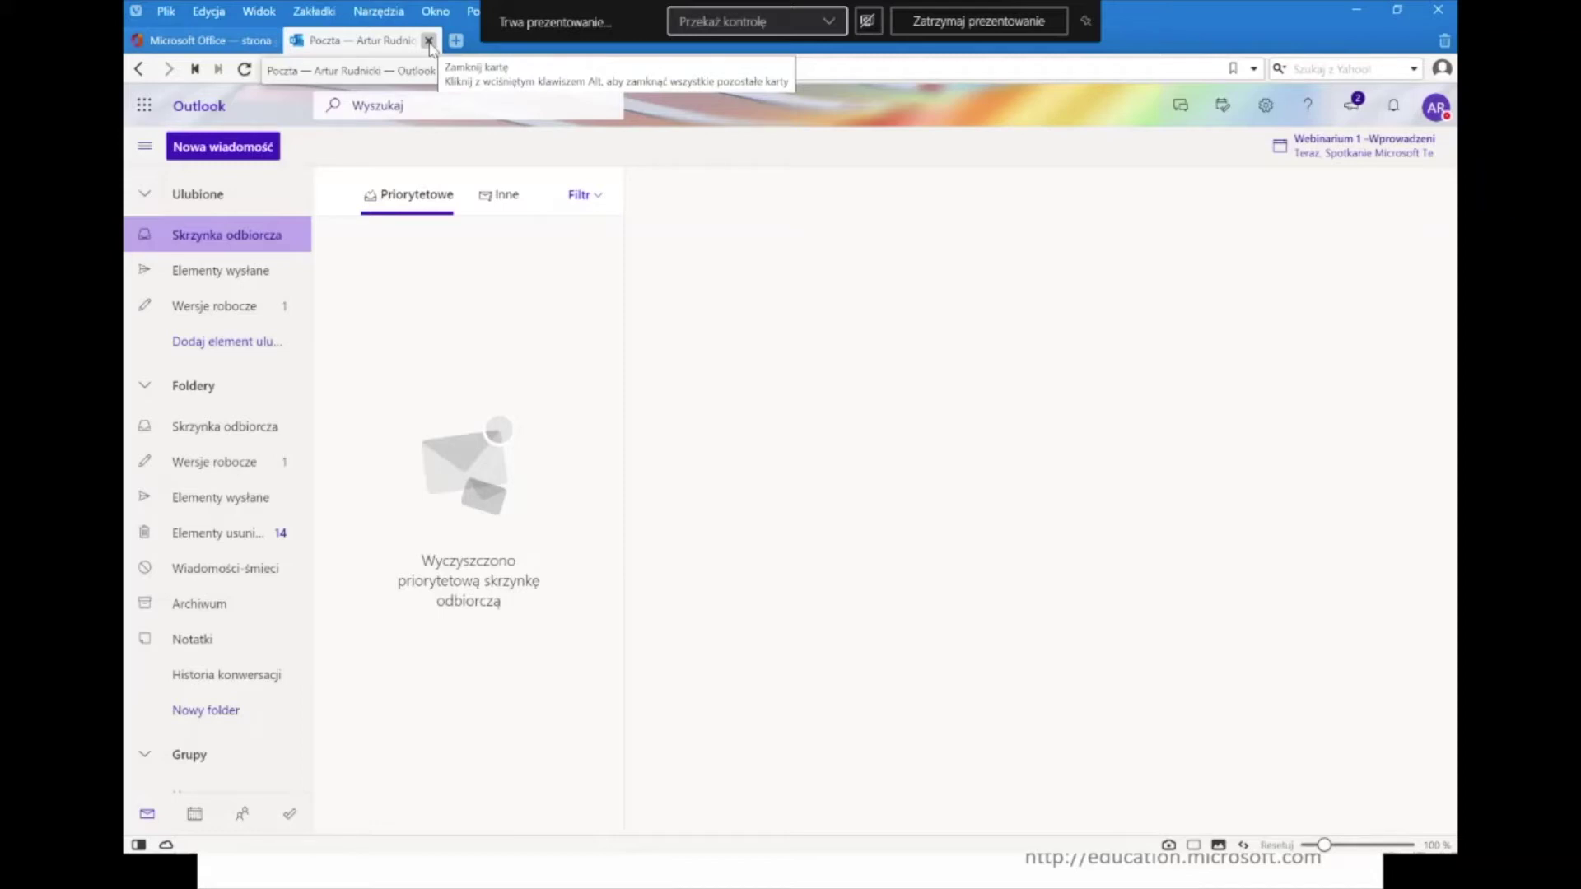
- Close the mail tab, maximize the browser, reopen Outlook, and return to the Office 365 home
left_click(428, 40)
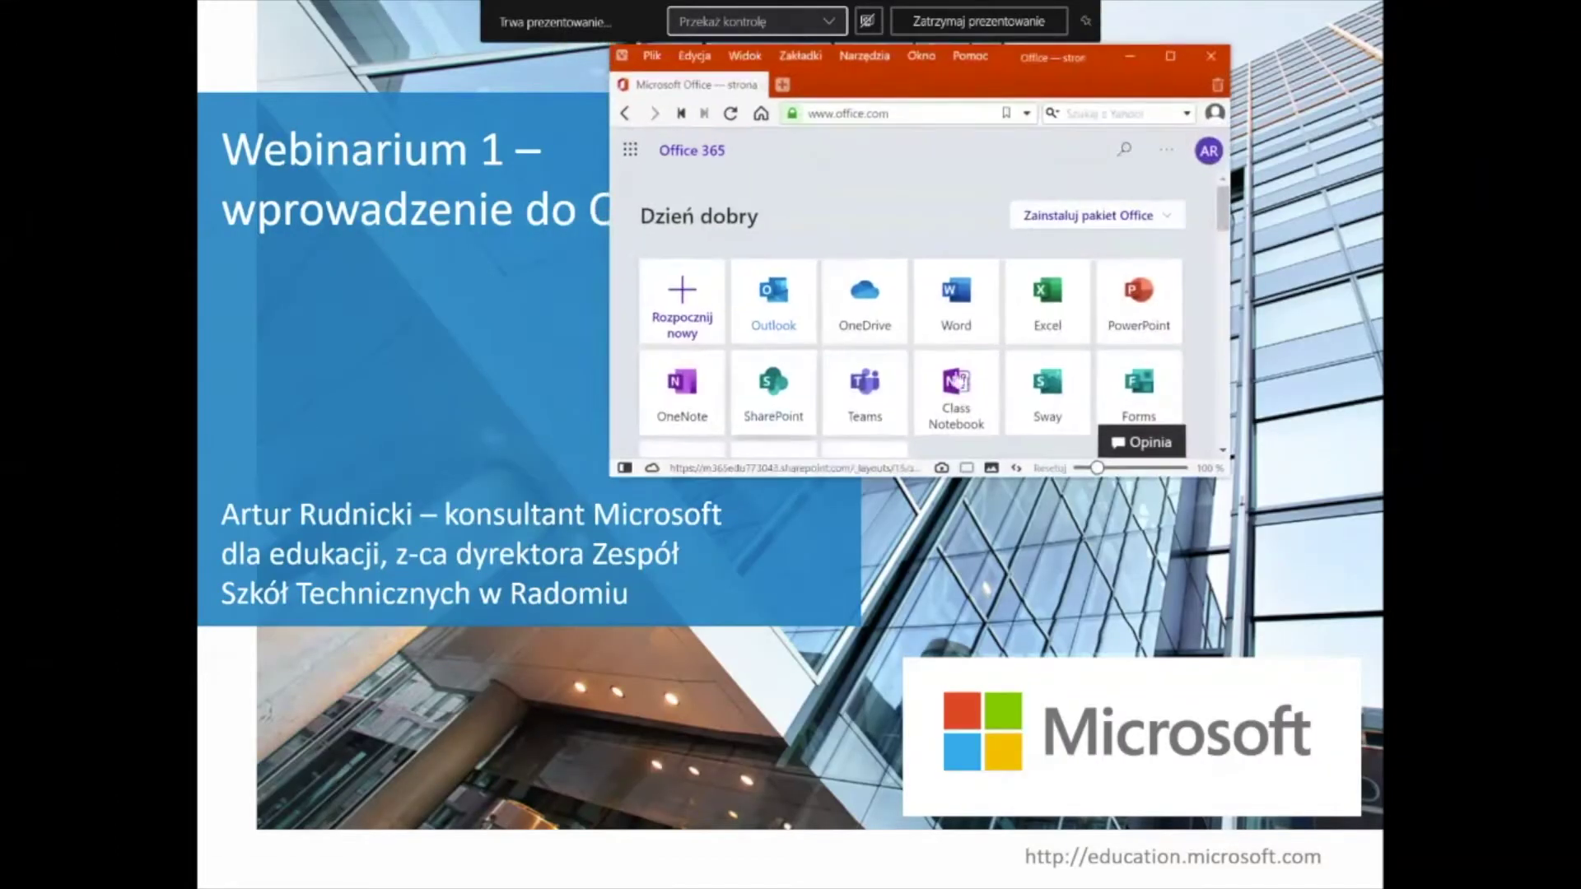
left_click(1173, 54)
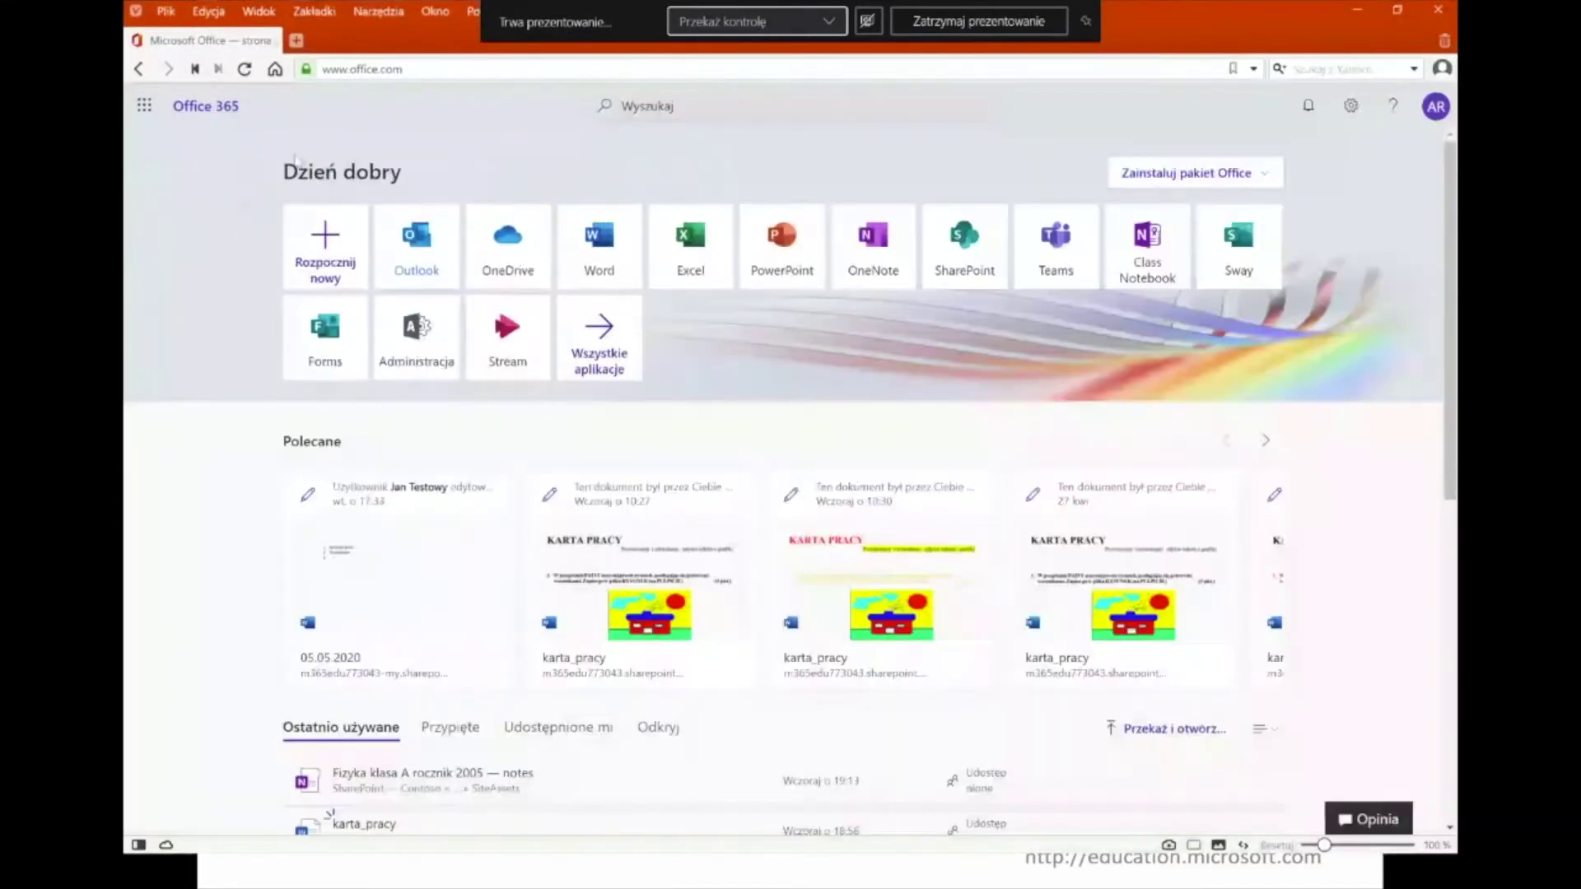
left_click(508, 247)
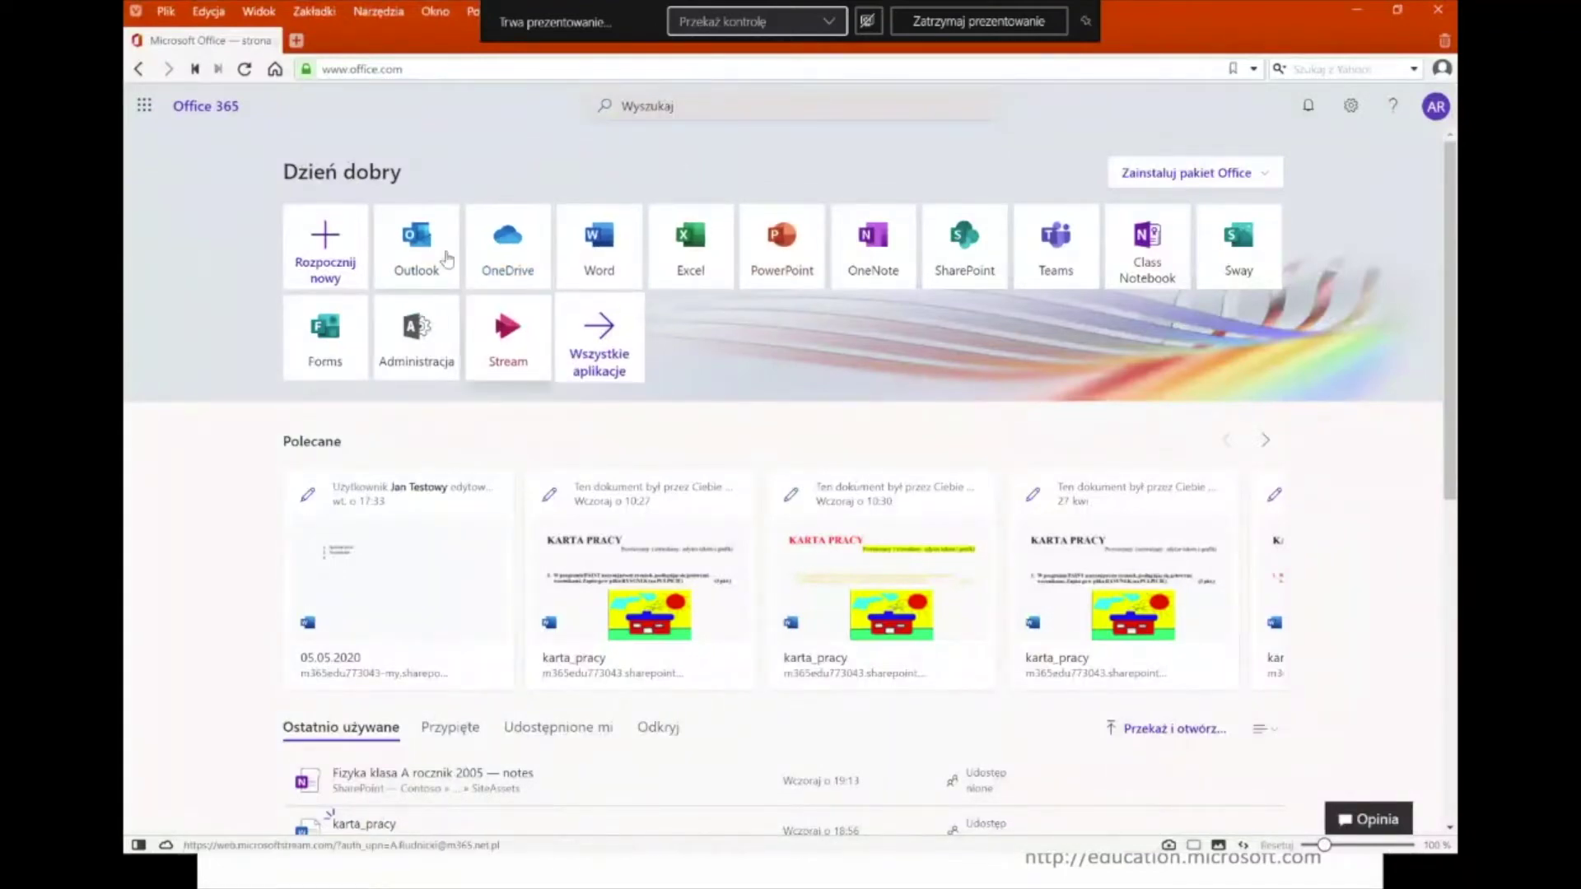
left_click(415, 248)
left_click(202, 39)
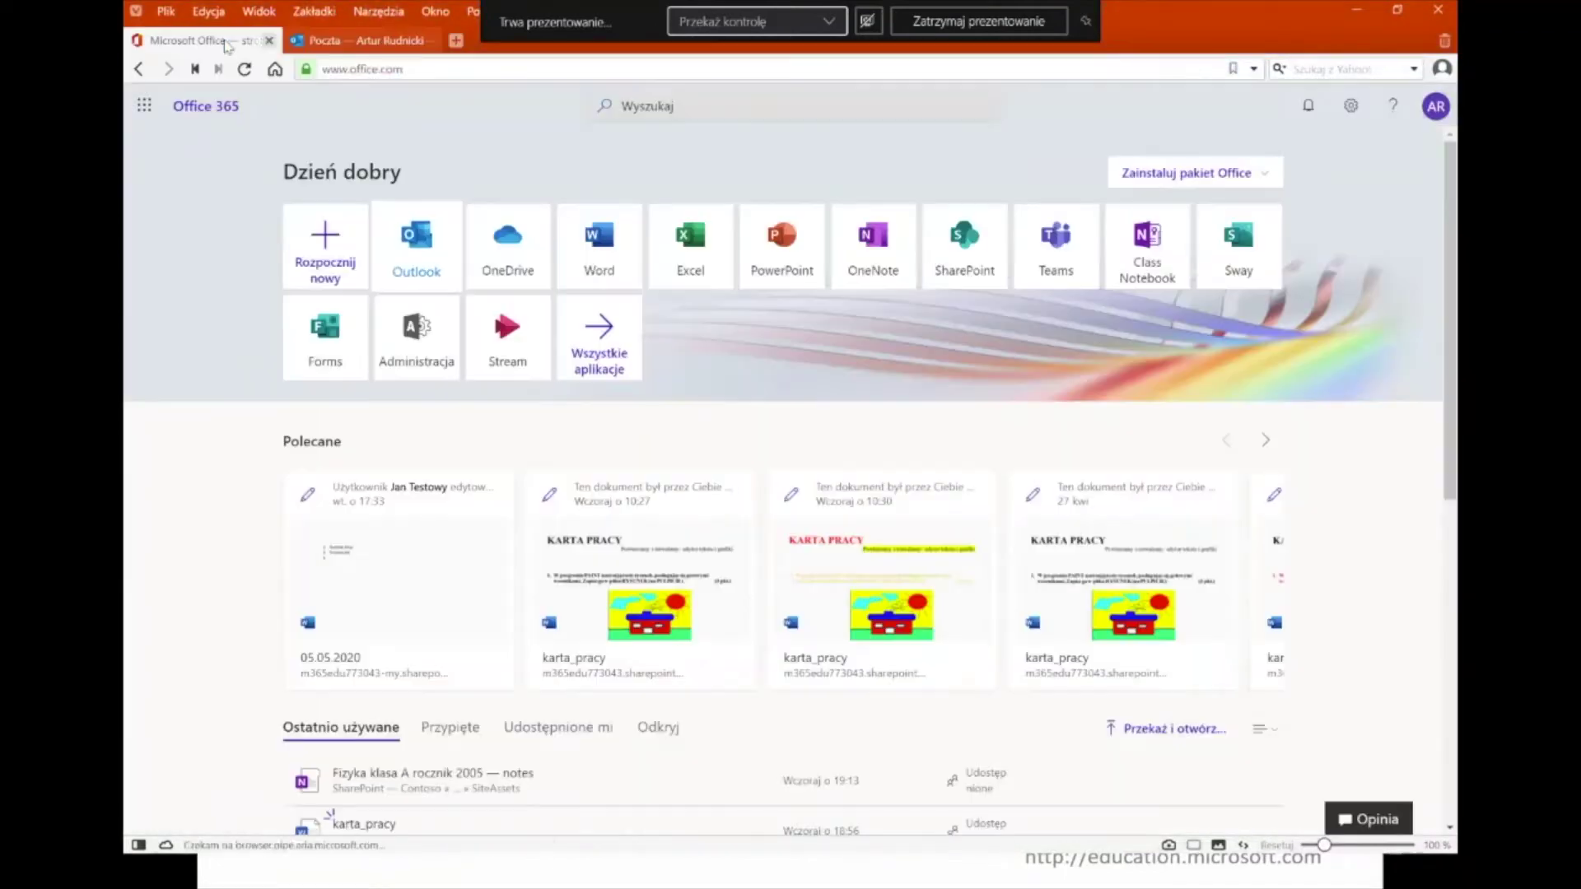
- Open OneDrive's My files, then close both the mail and OneDrive tabs
left_click(517, 252)
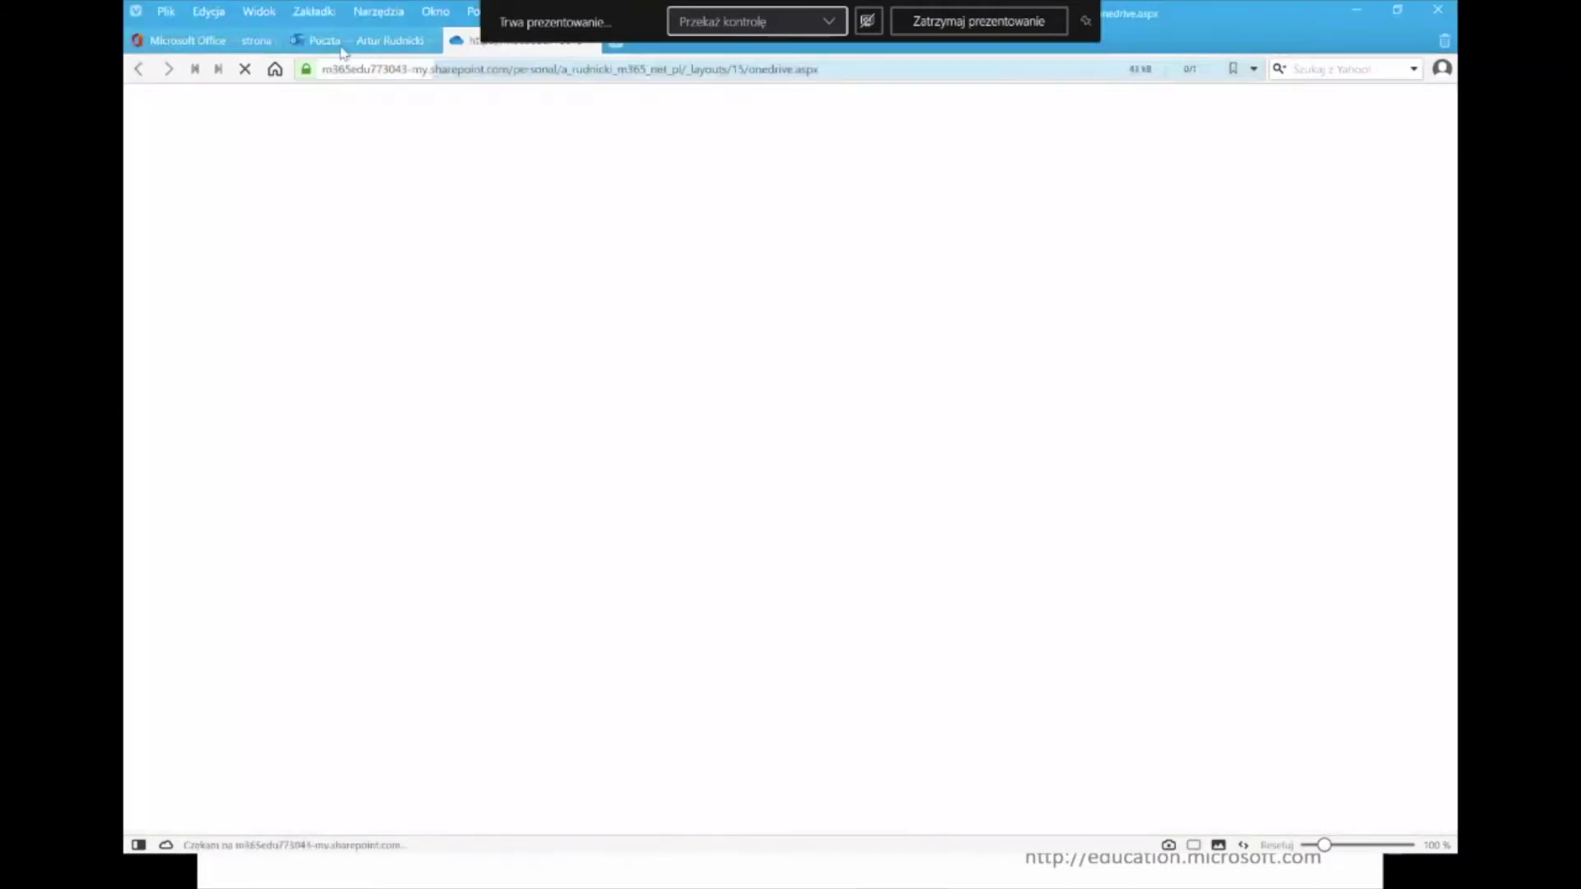
mouse_move(409, 48)
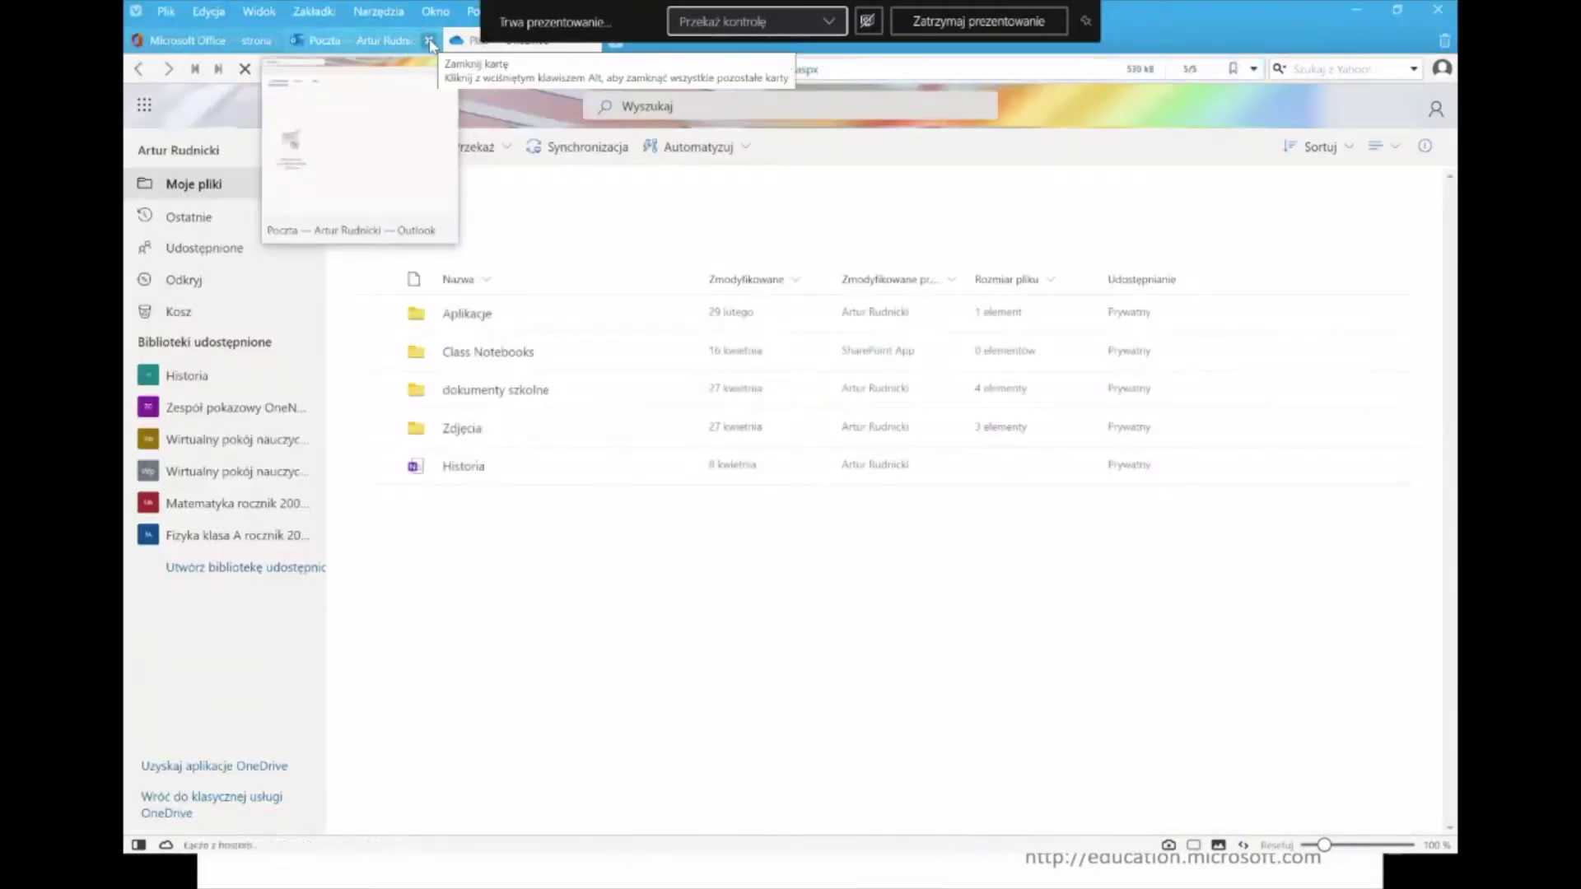
left_click(428, 41)
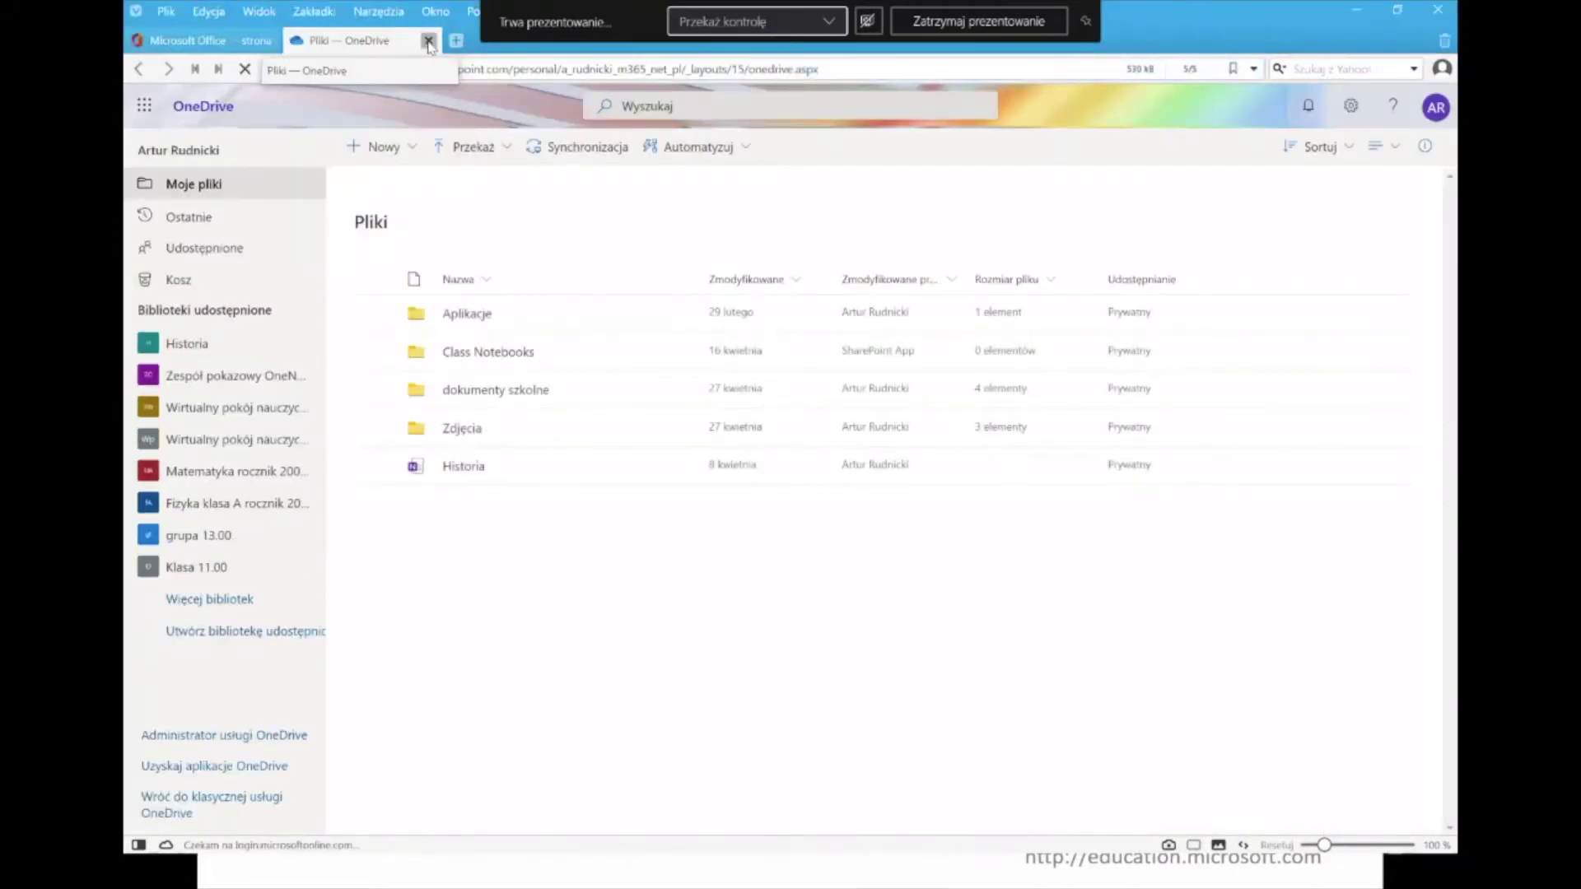
left_click(428, 40)
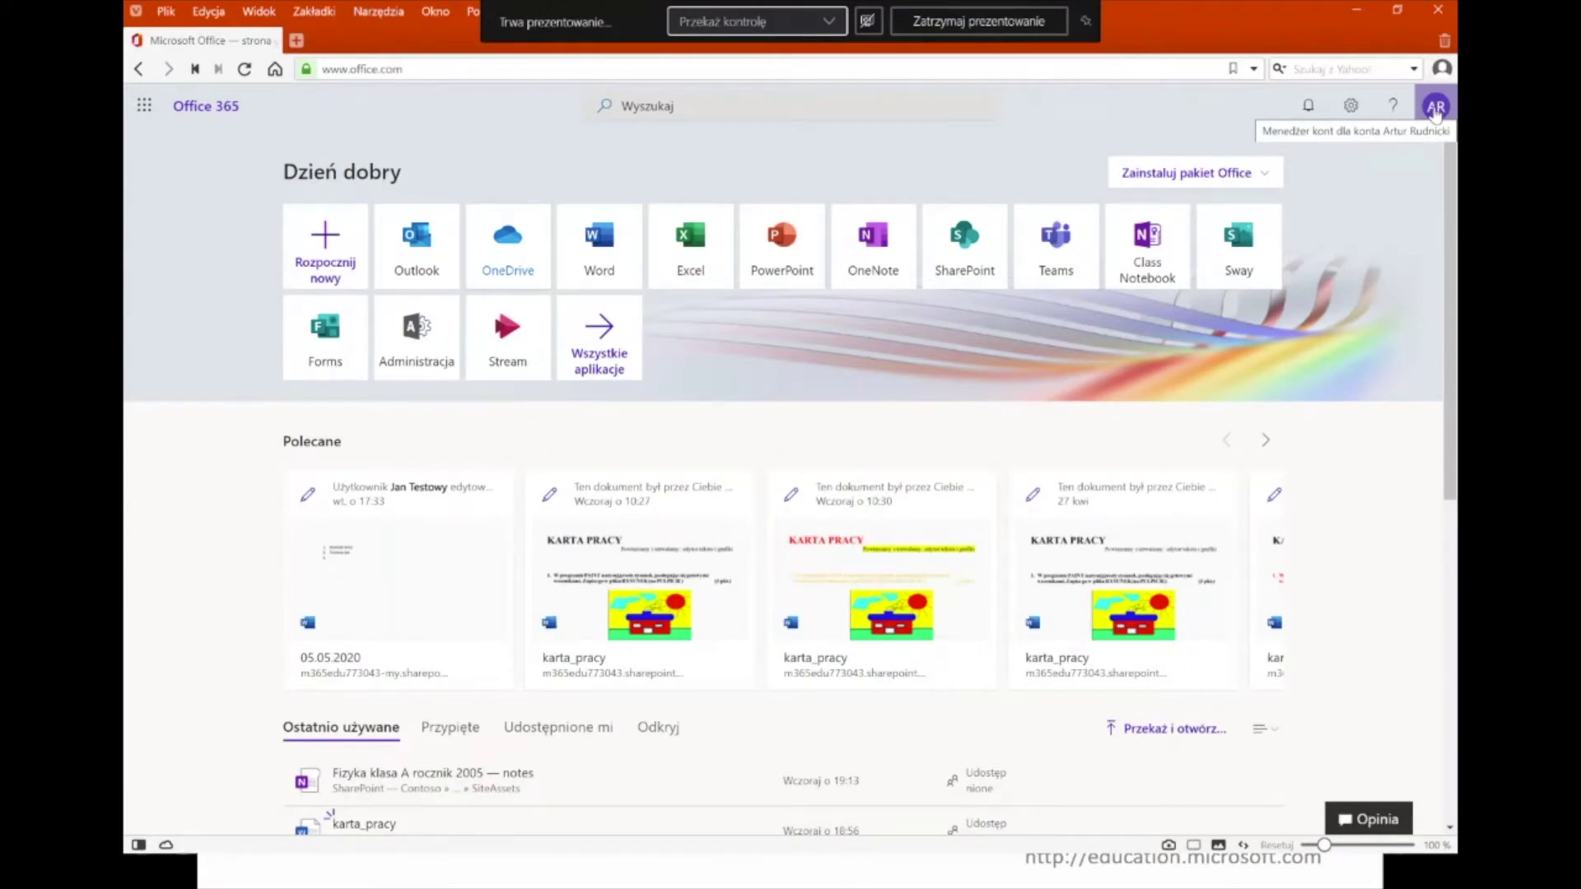
left_click(1435, 107)
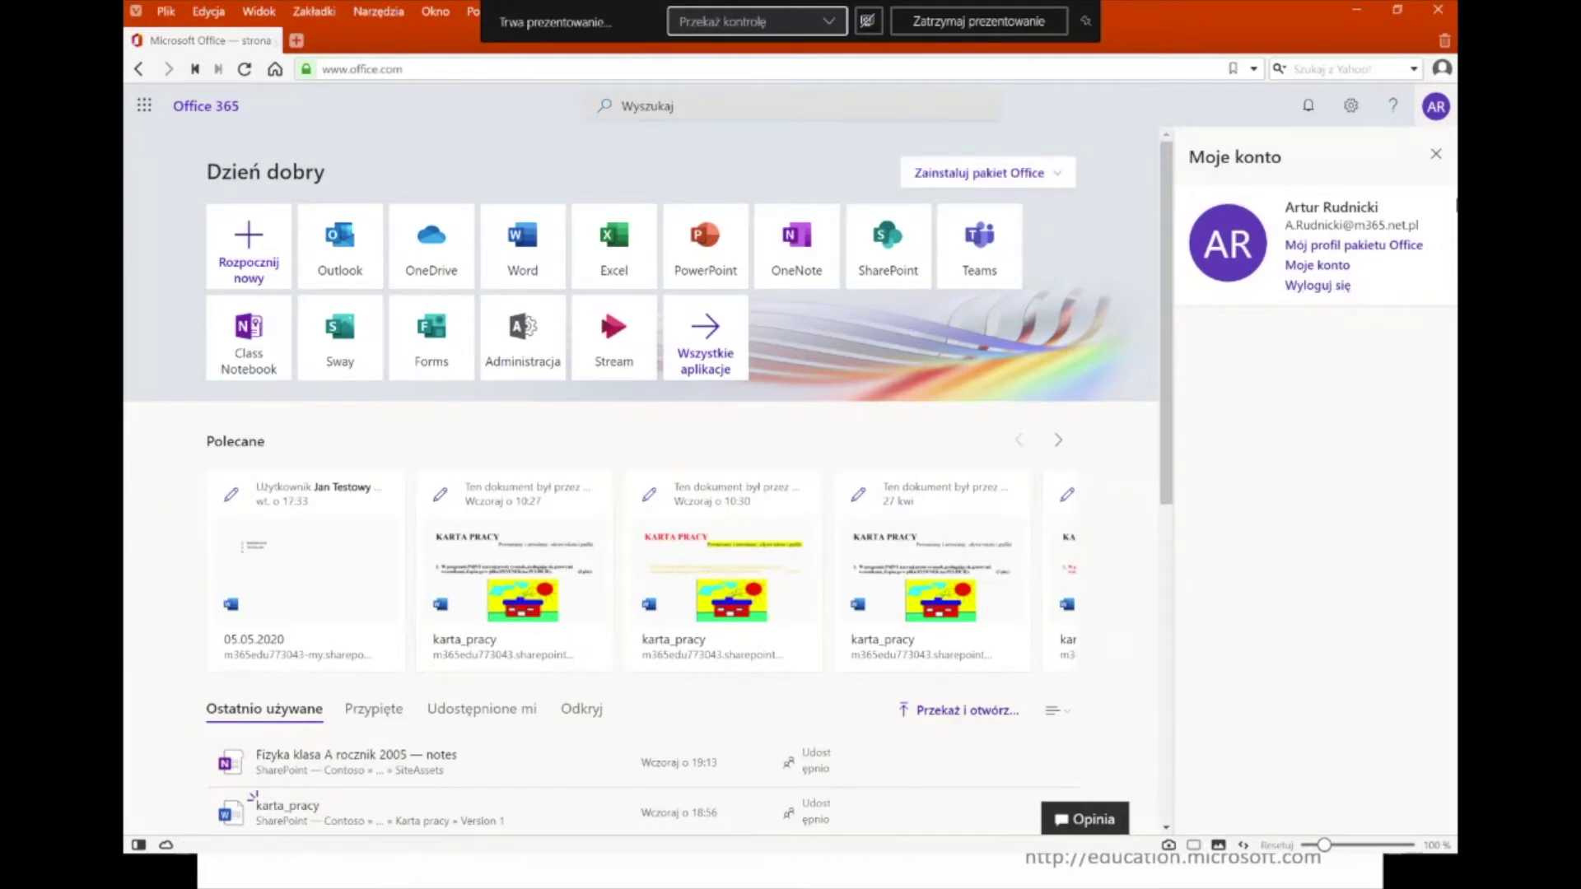
left_click(1435, 156)
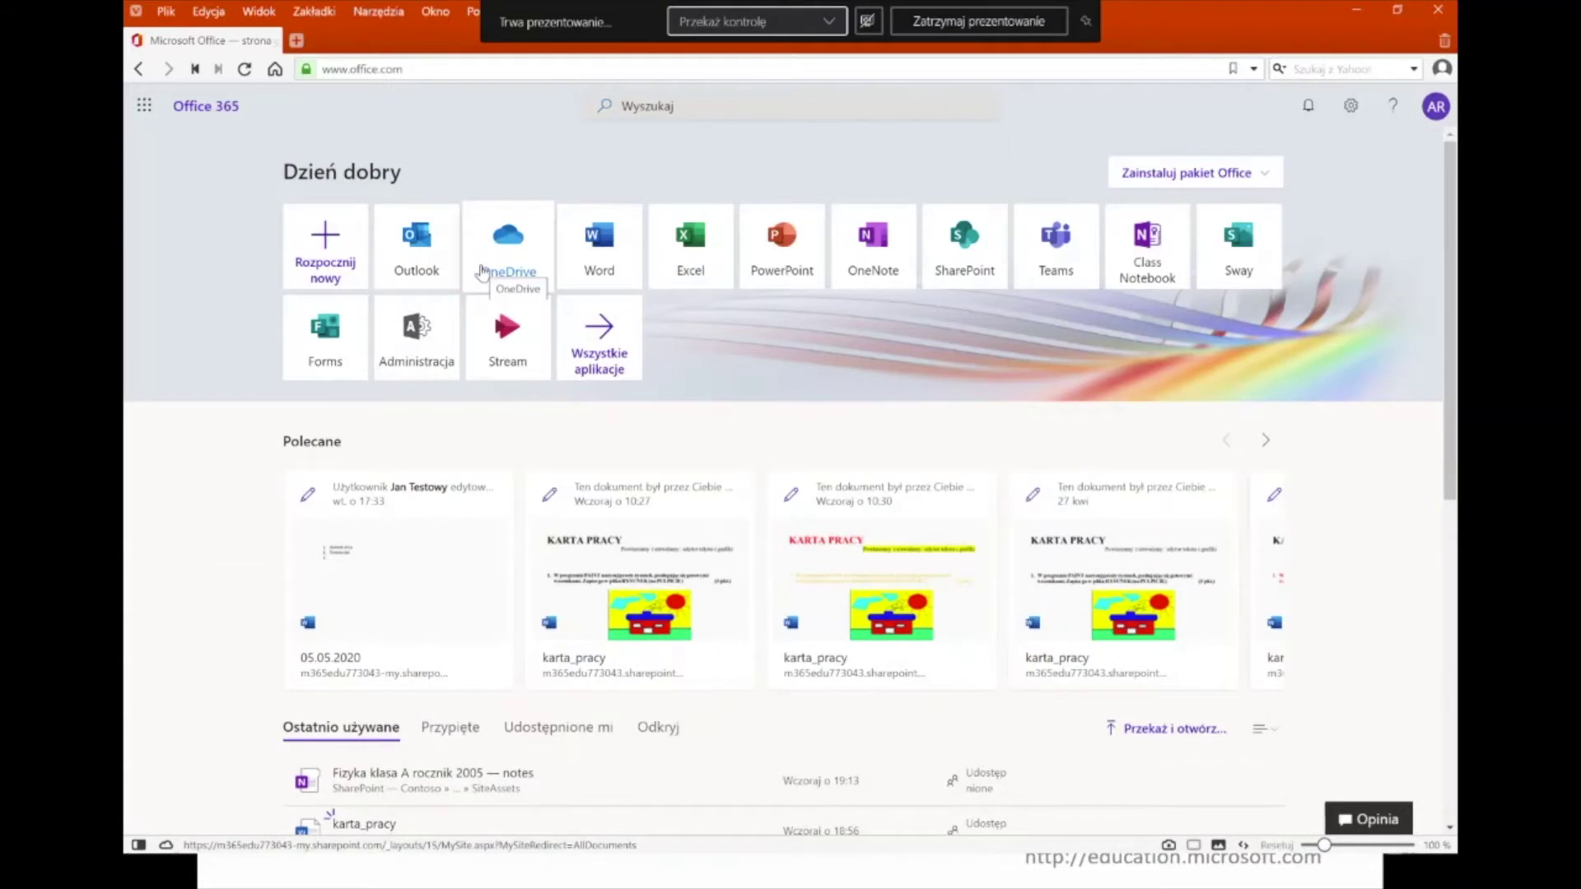
- Open Outlook from the Office home and start a new message with Nowa wiadomość
left_click(435, 256)
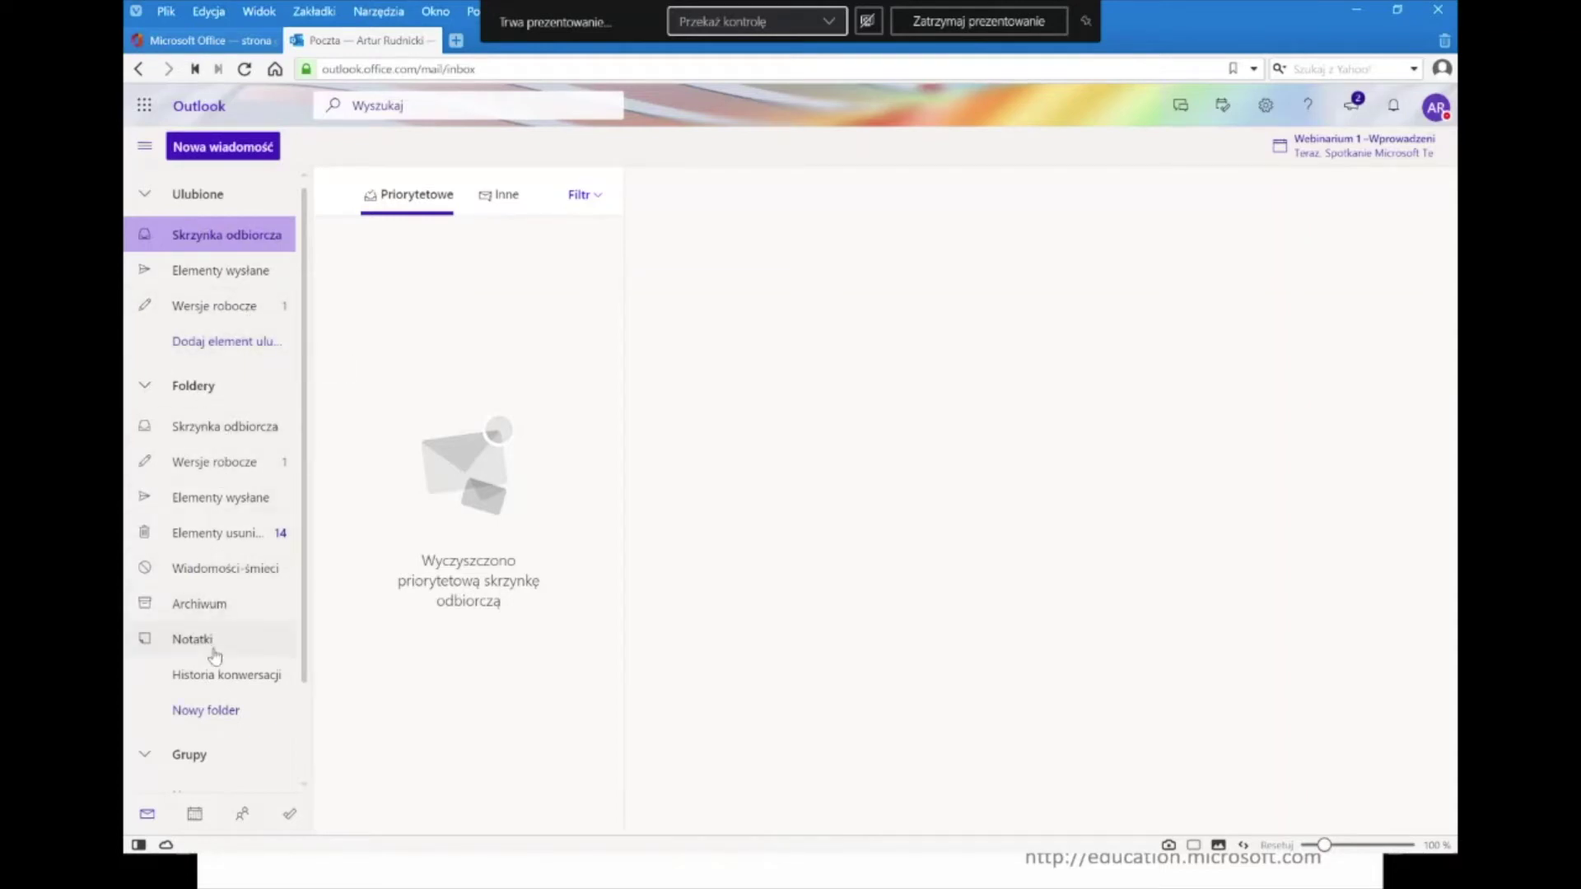
left_click(223, 153)
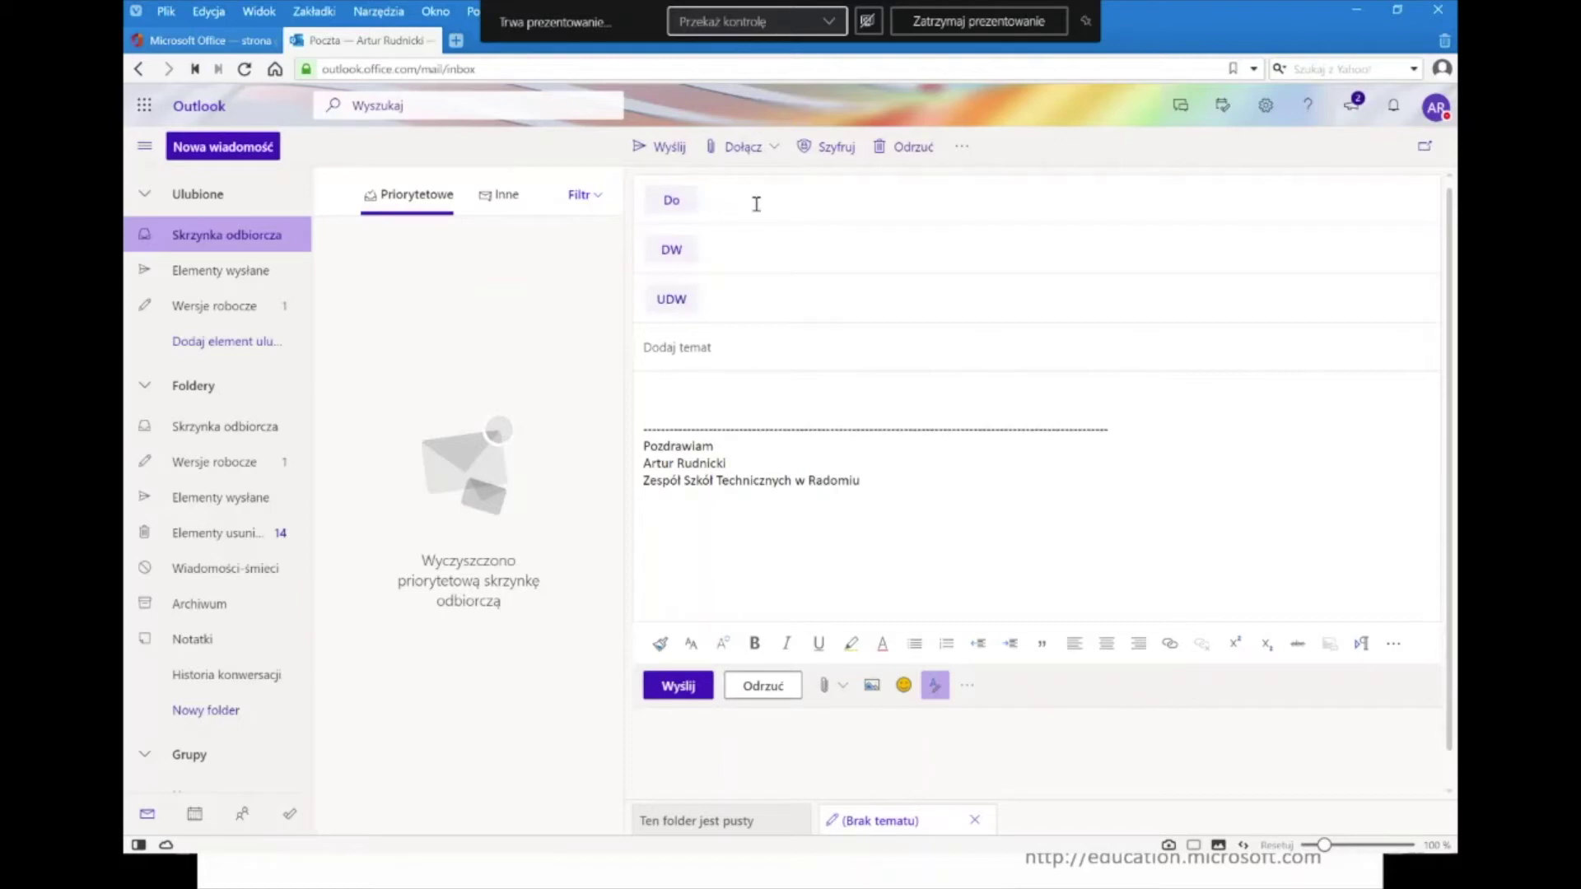
- Type the first letters of the recipient's name into the To field
left_click(725, 199)
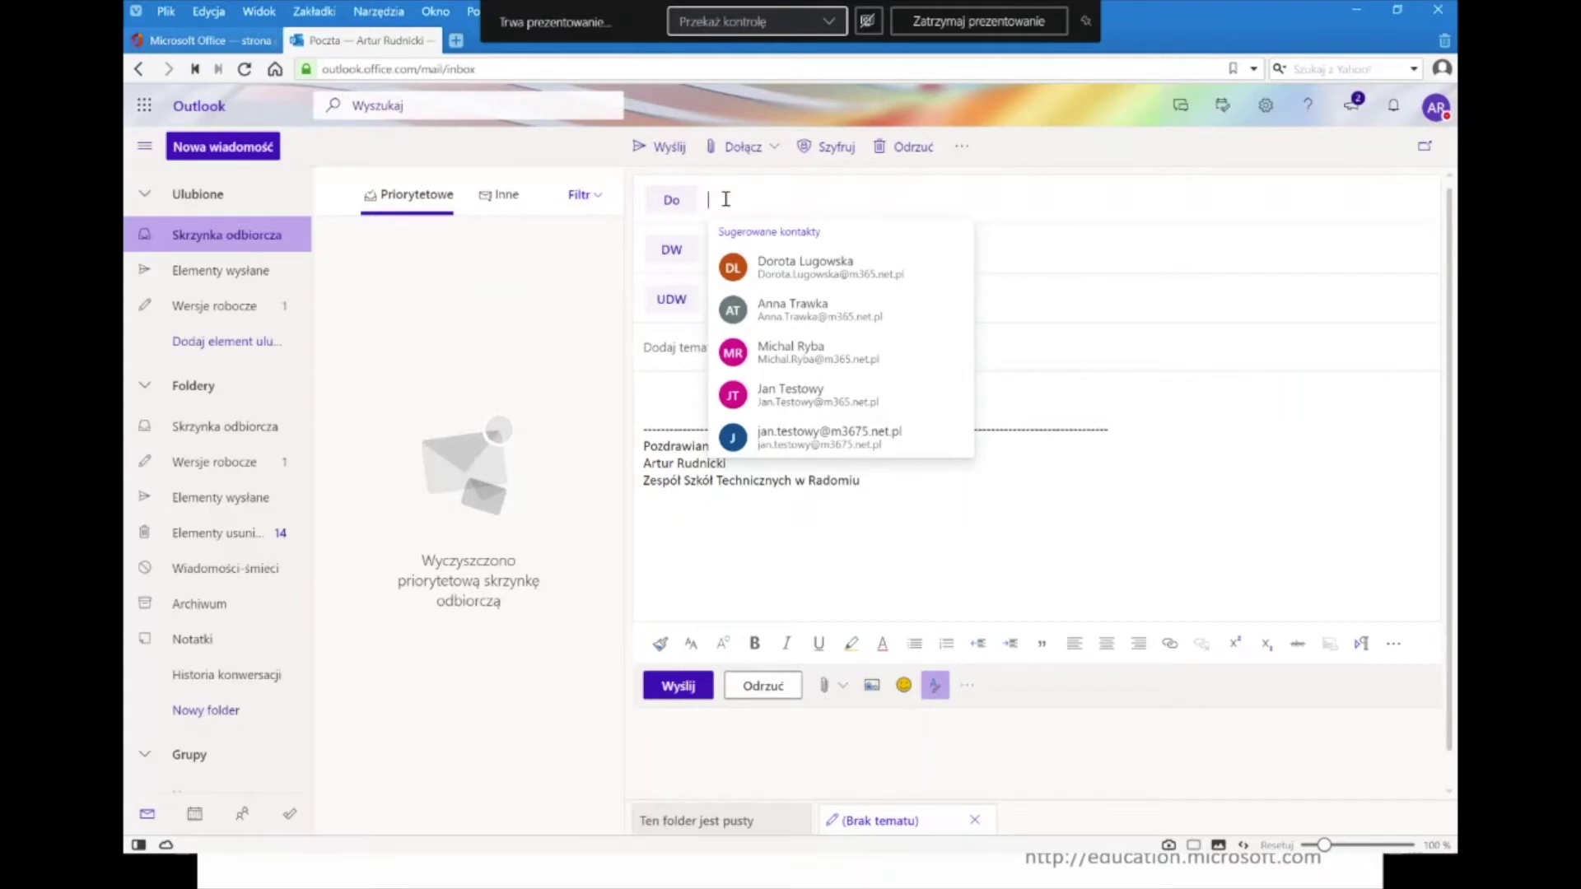
type("b.bia")
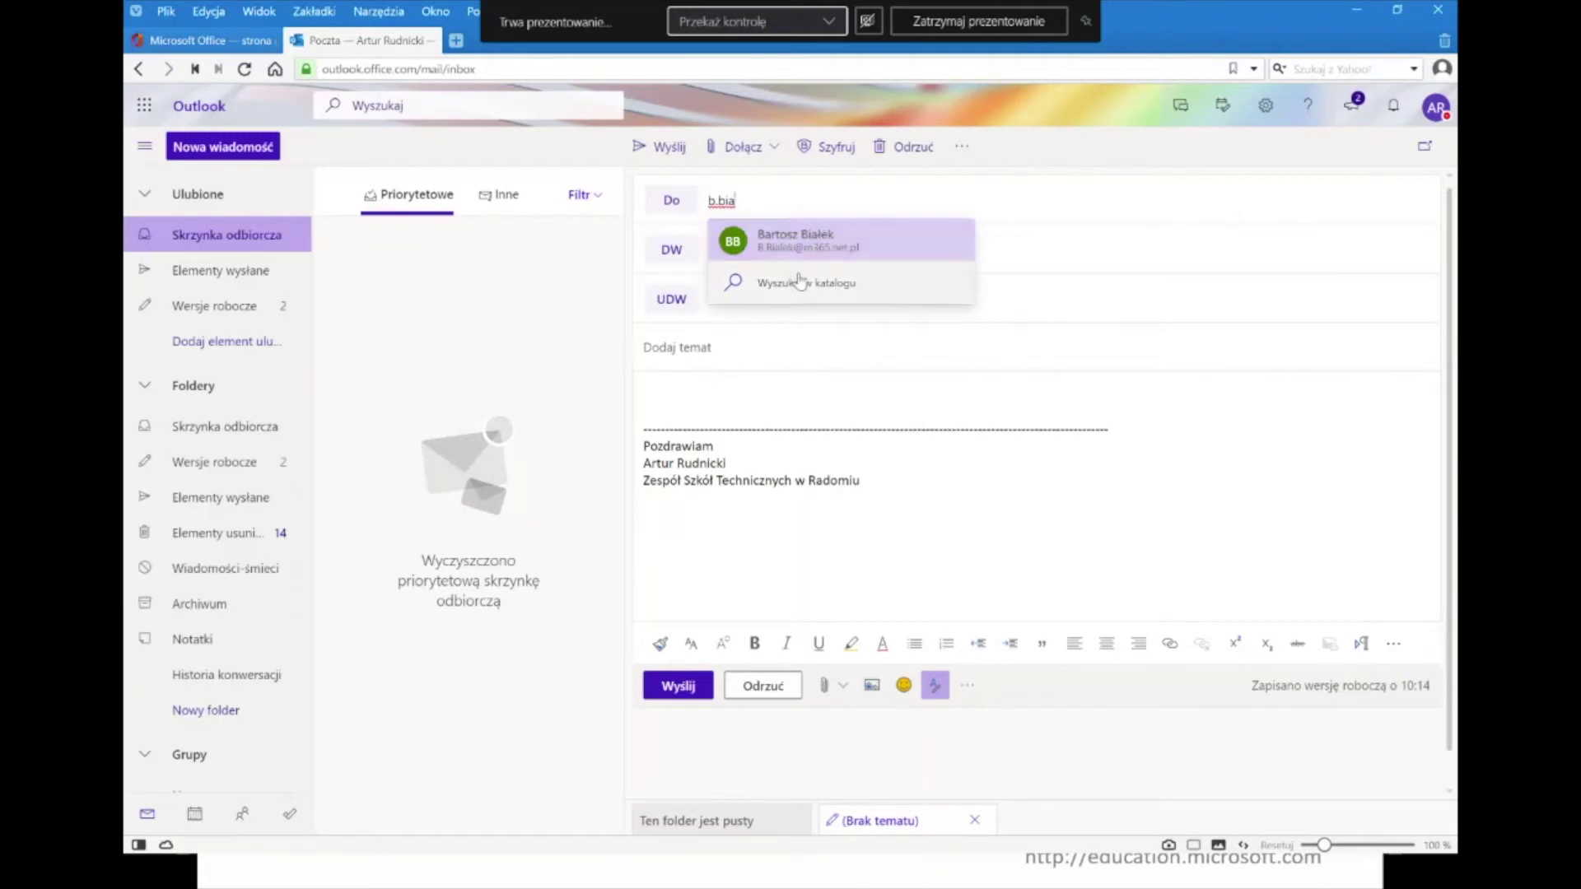
- Add the suggested directory contact as the first To recipient
key("BackSpace")
key("BackSpace")
left_click(739, 285)
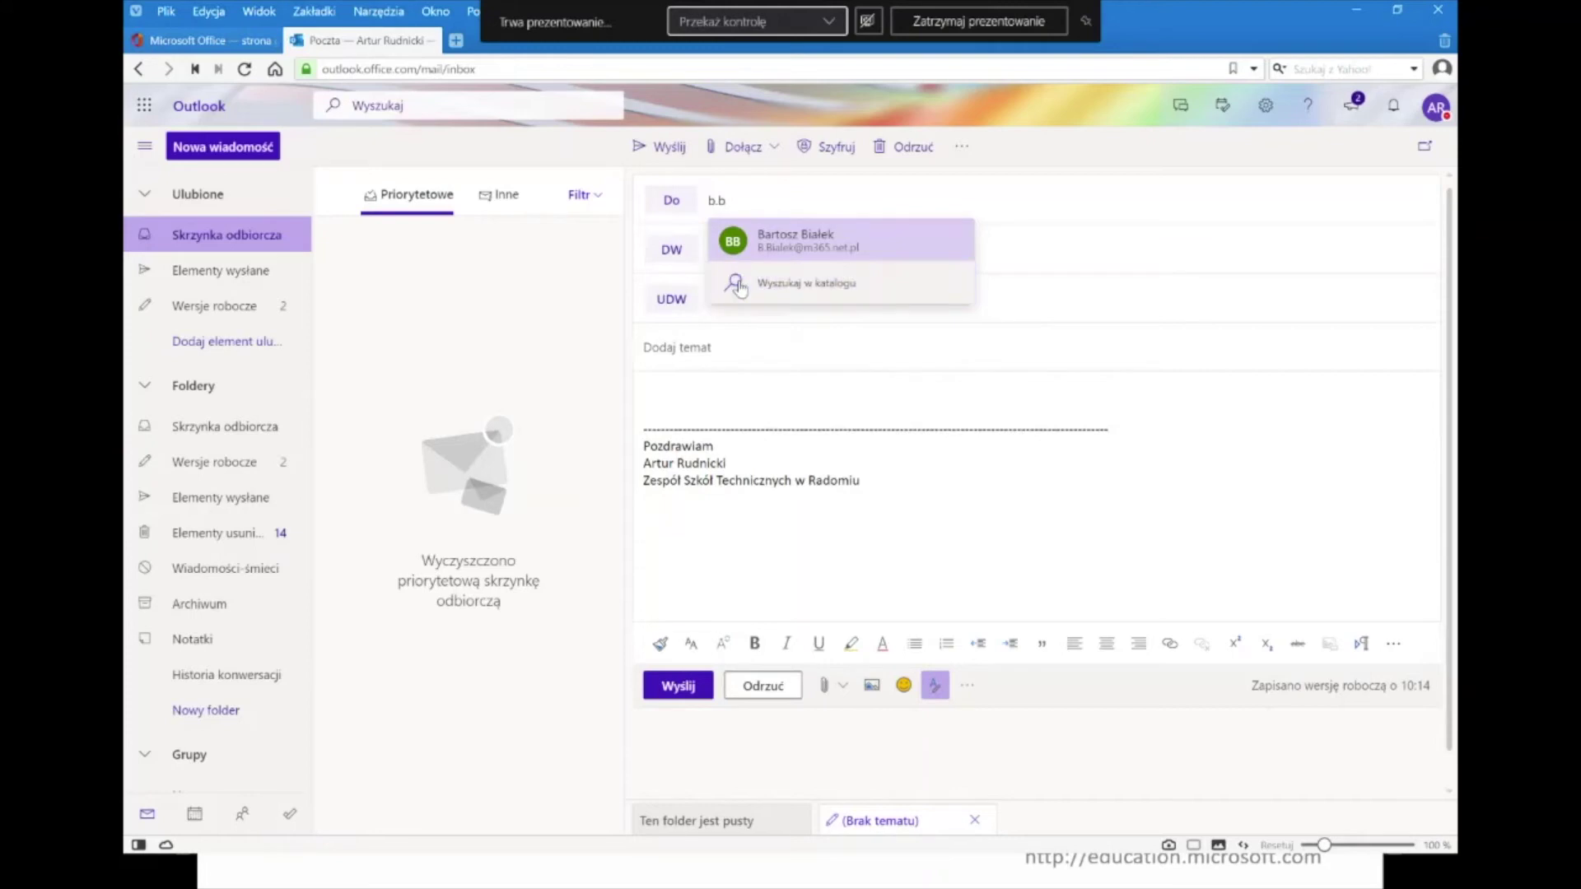
left_click(797, 251)
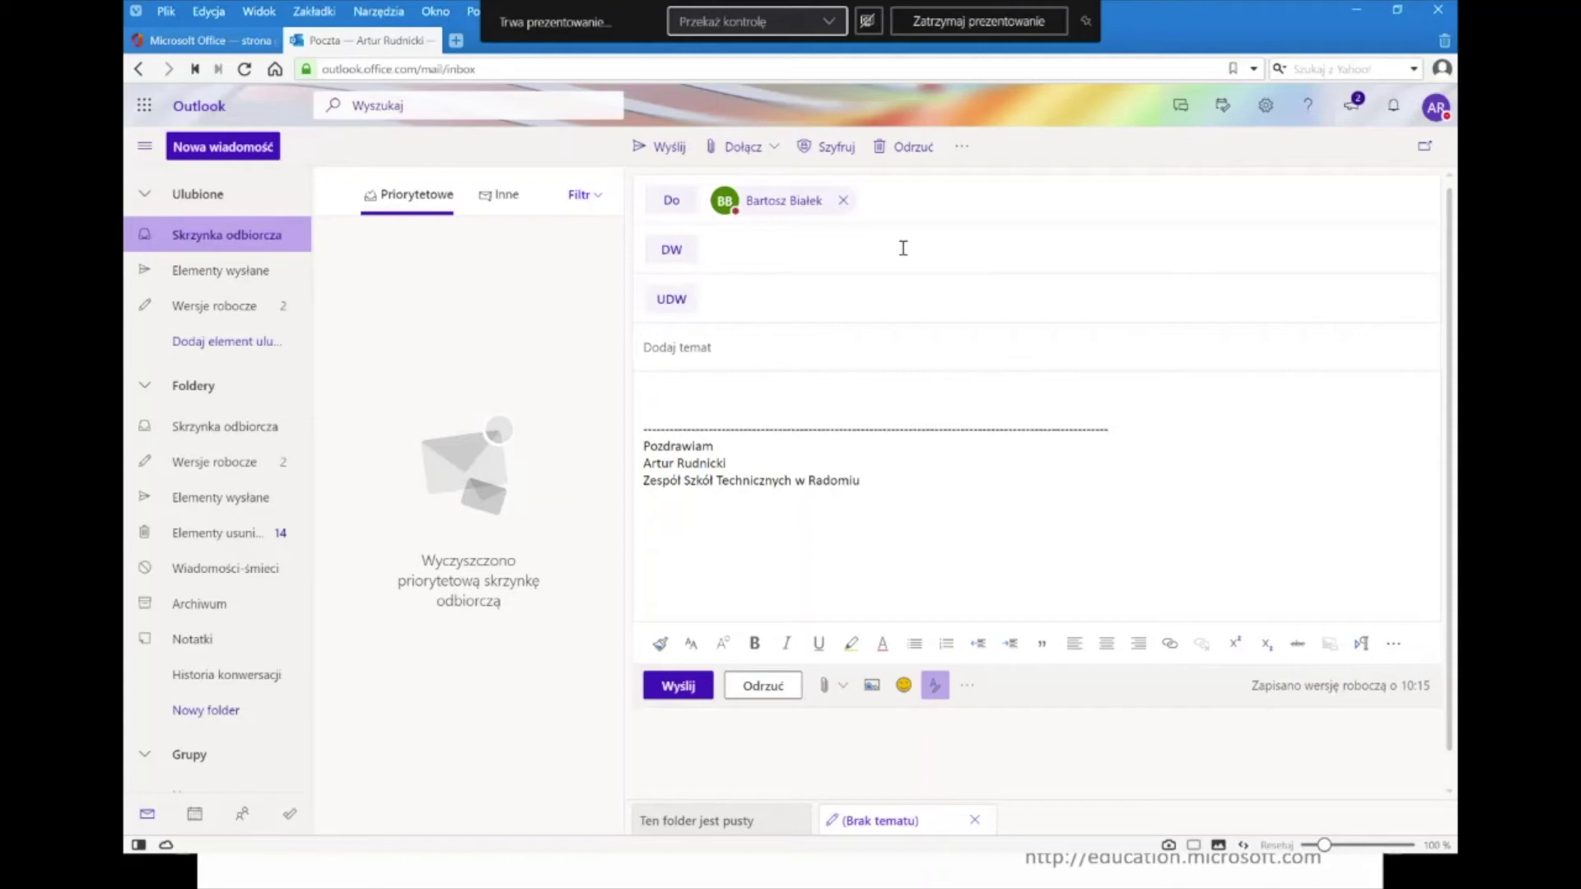
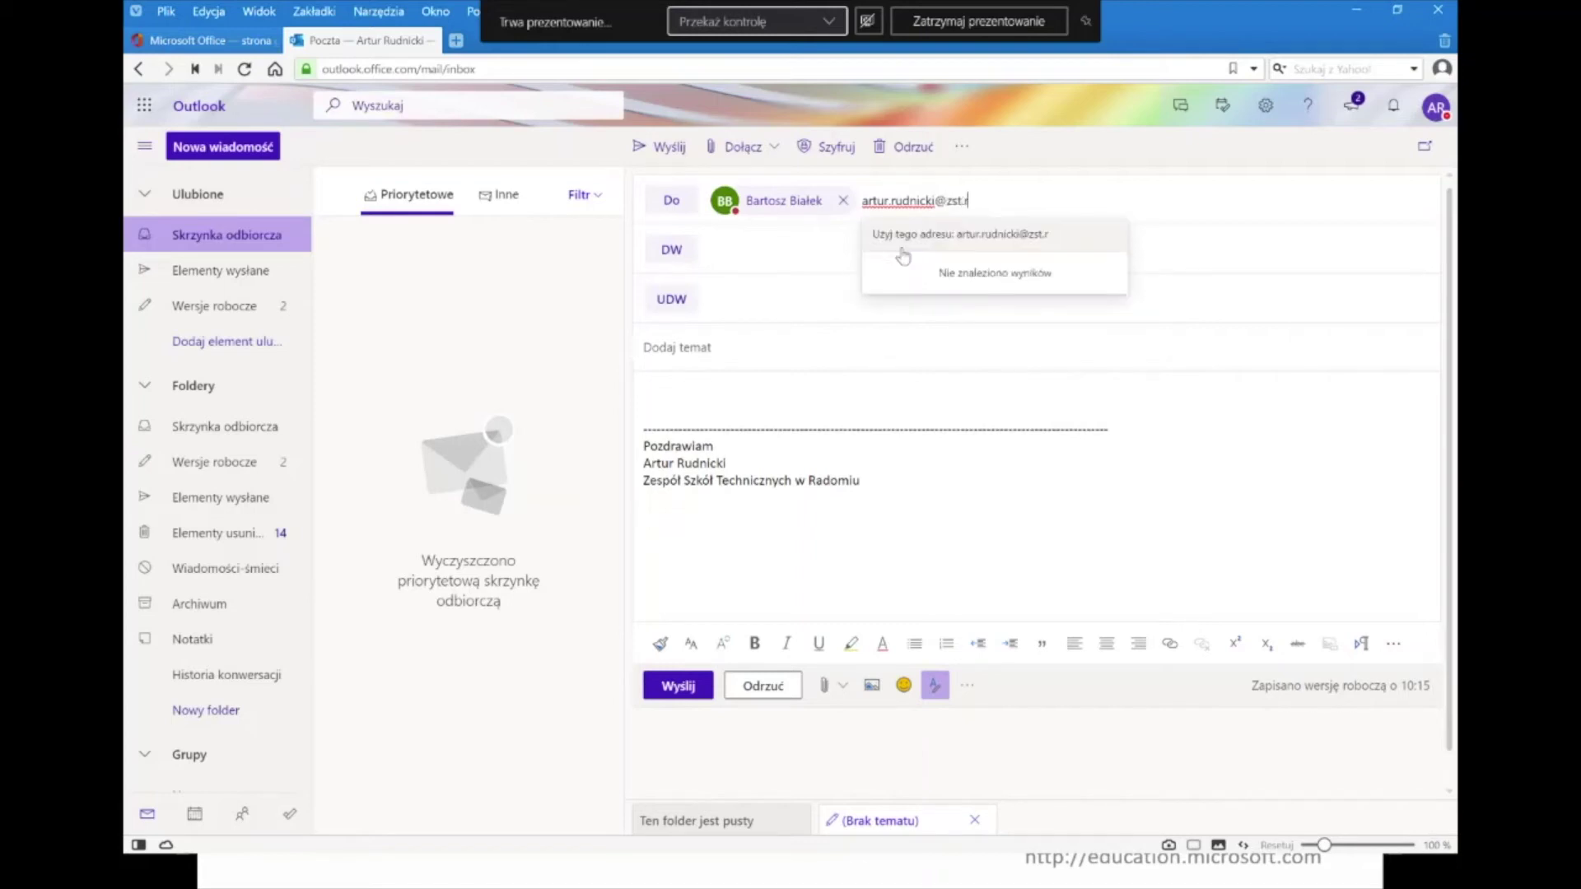
left_click(976, 238)
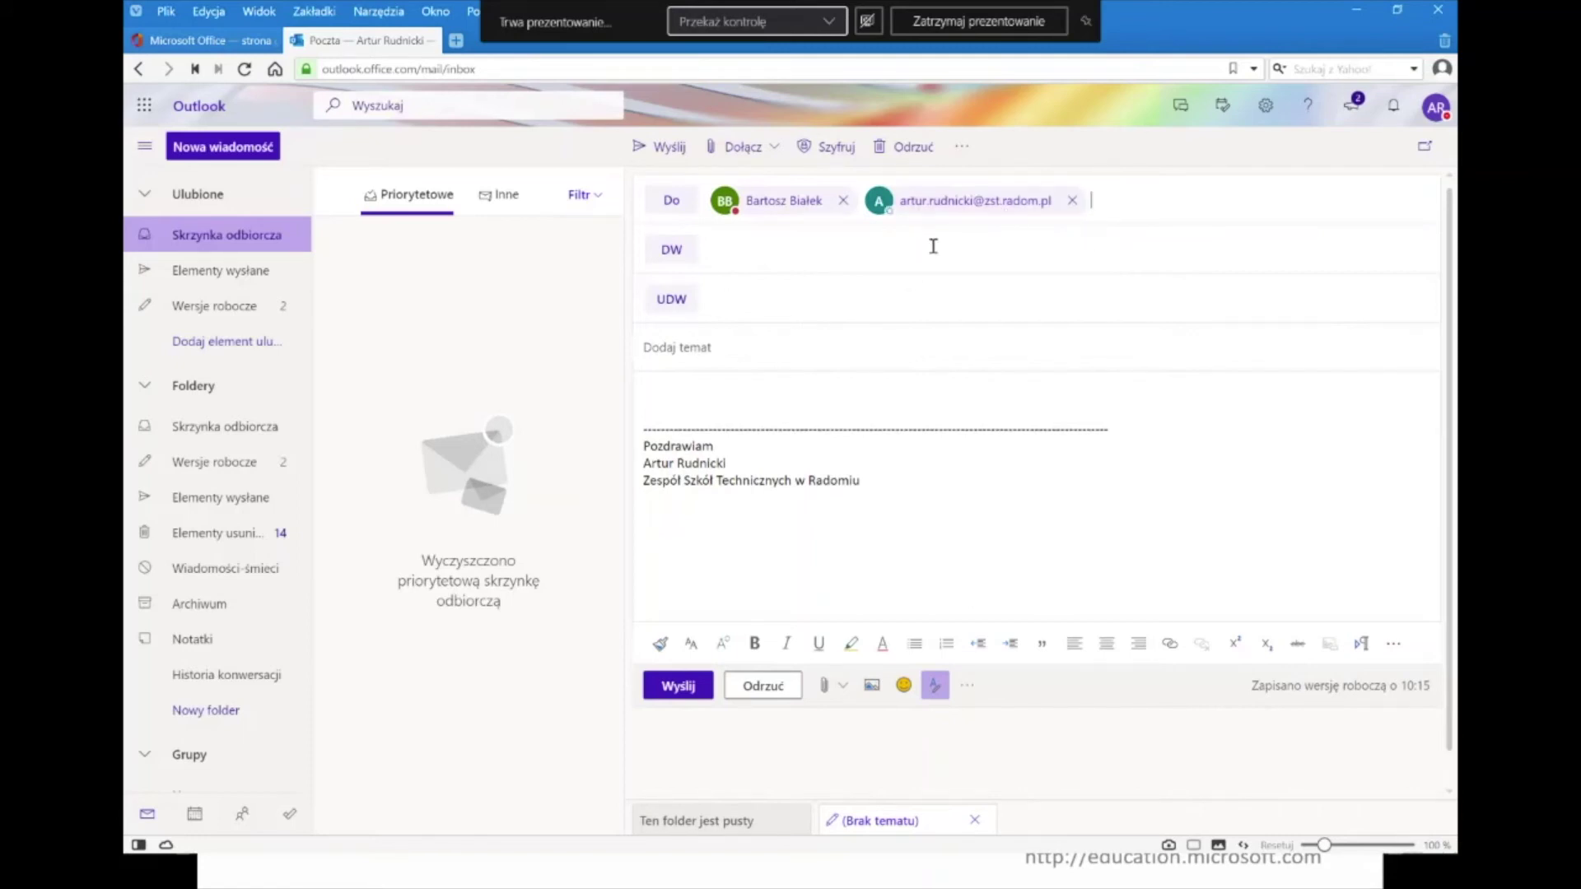
type("ar")
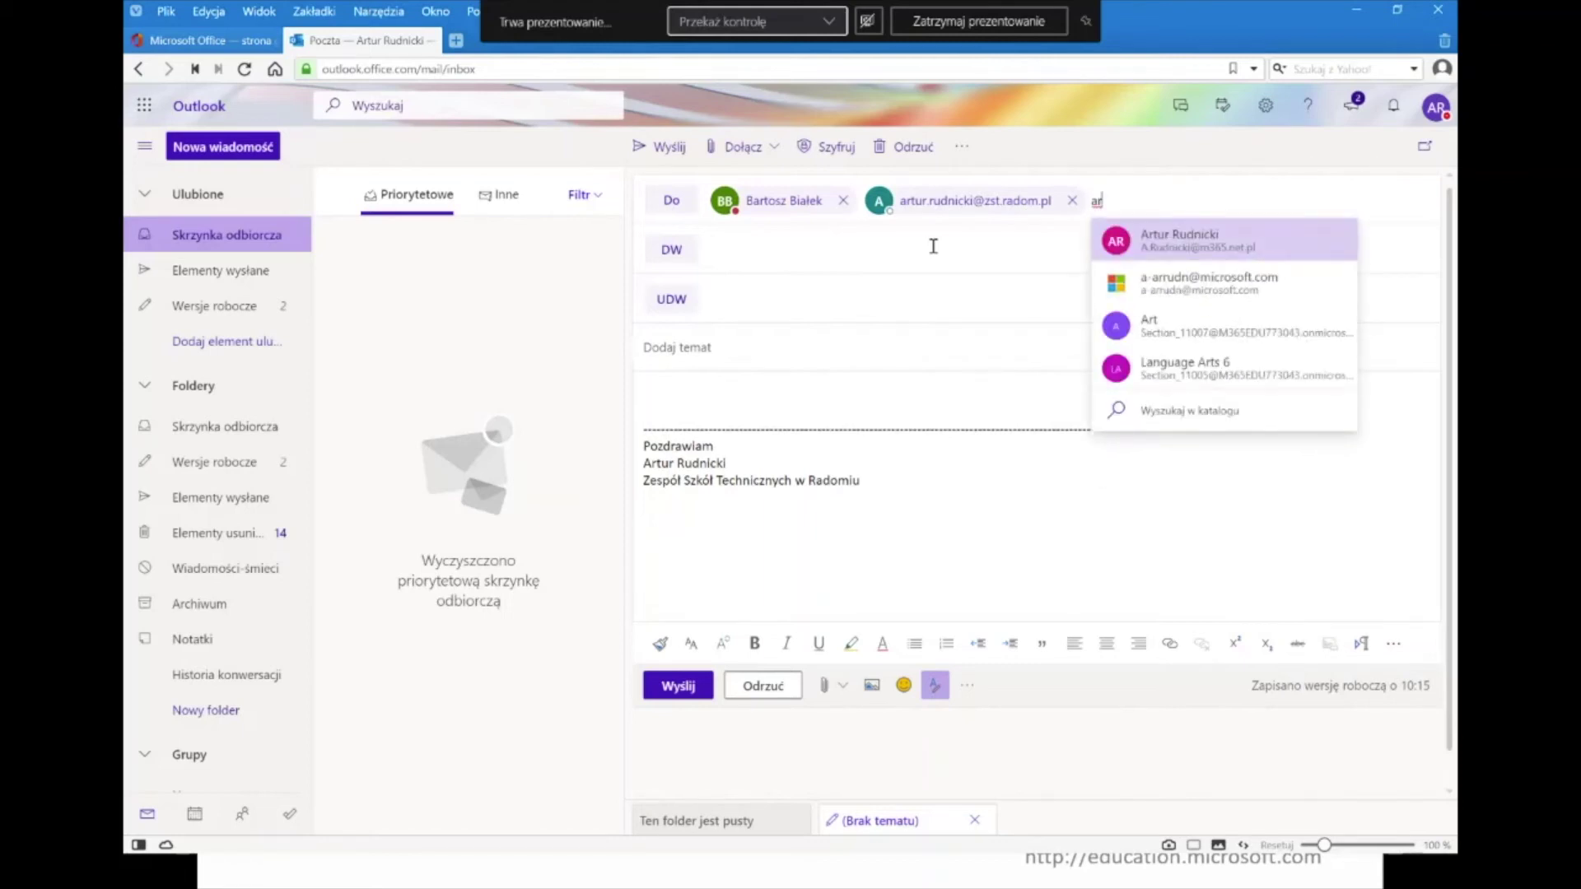
key("BackSpace")
key("BackSpace")
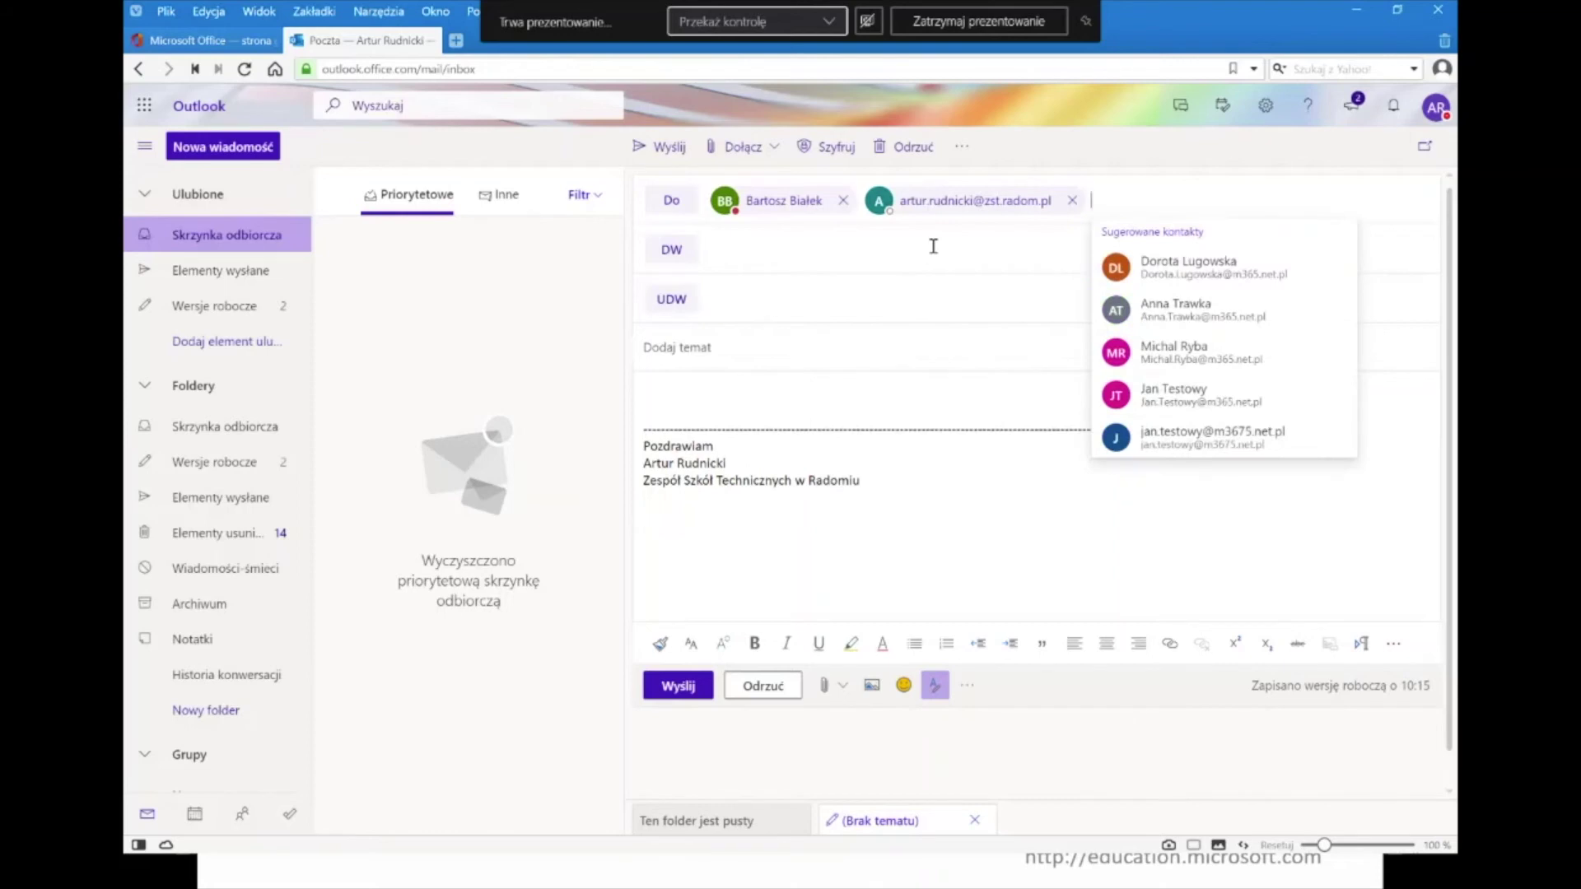
- Add the saved test contact as the only Cc recipient, replacing a wrongly picked one
left_click(1017, 257)
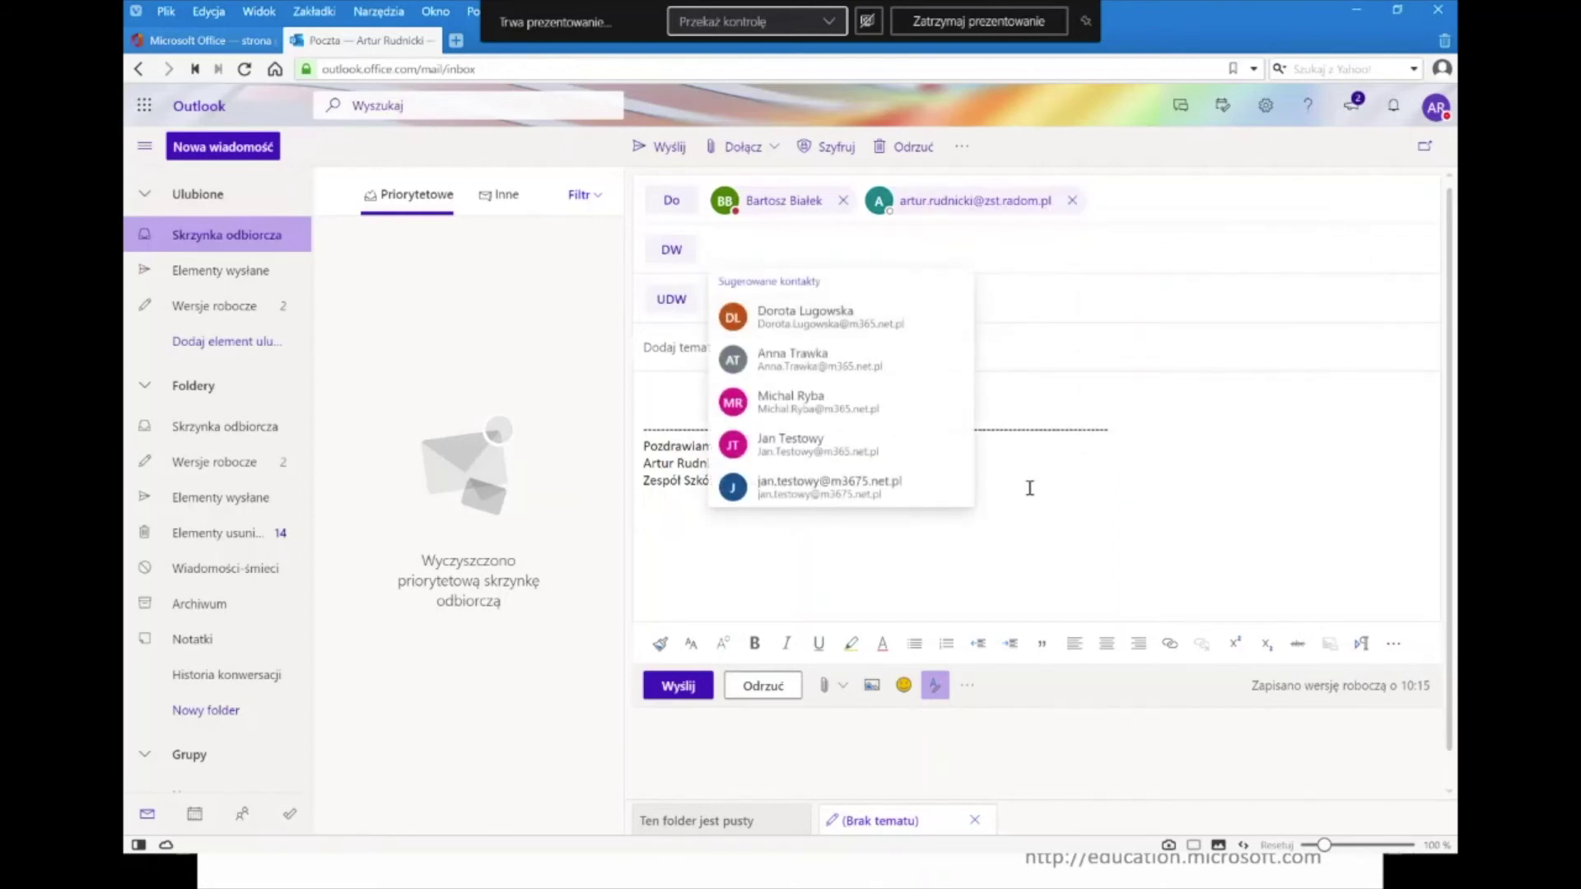
left_click(885, 420)
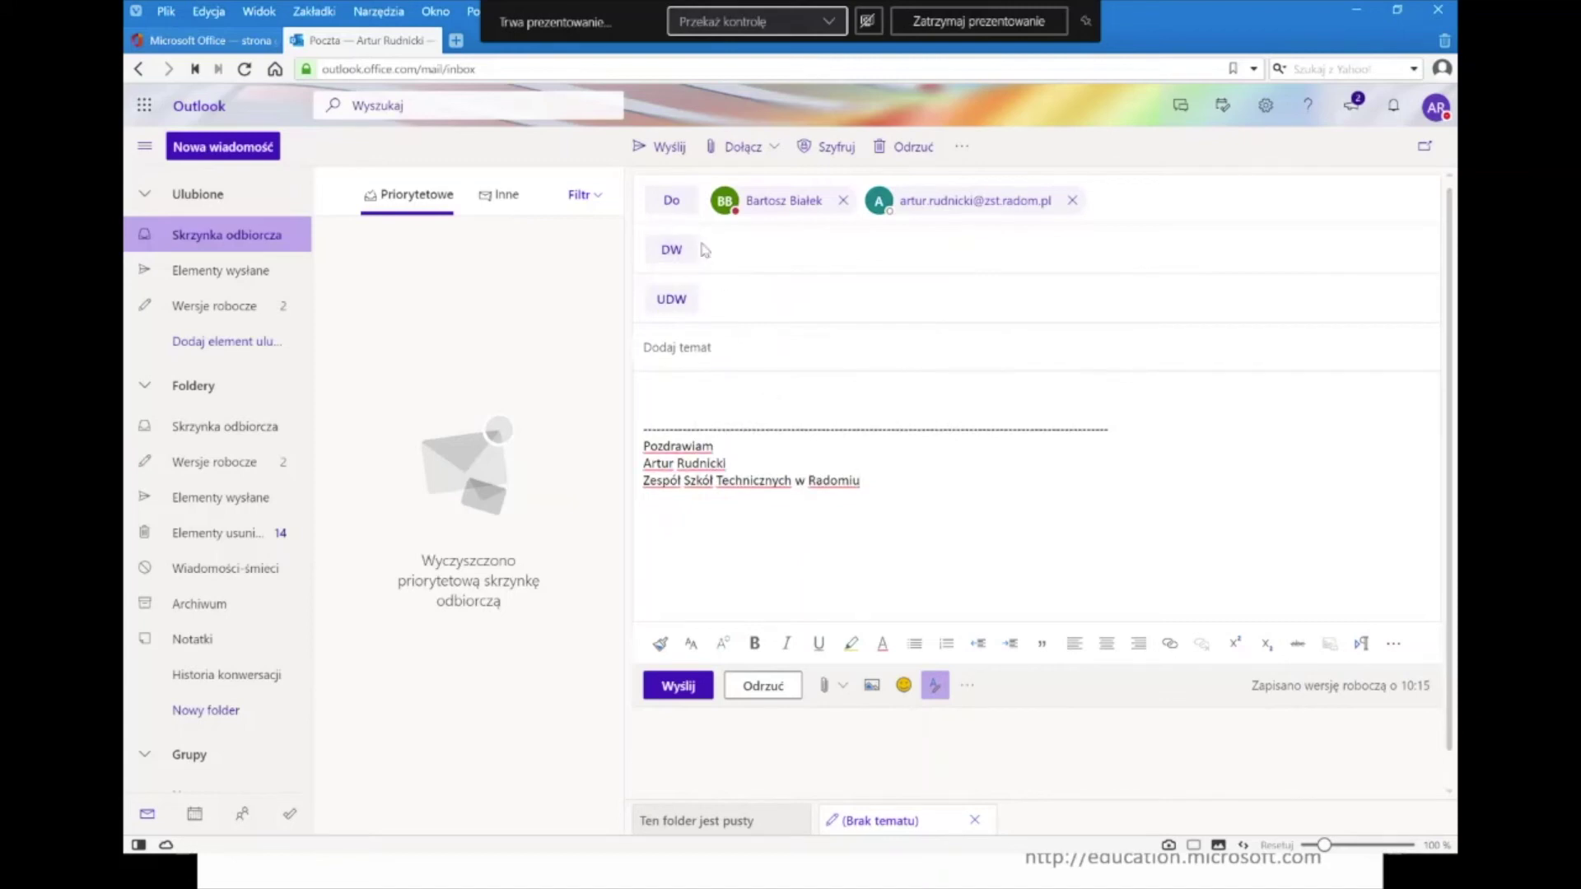
left_click(759, 258)
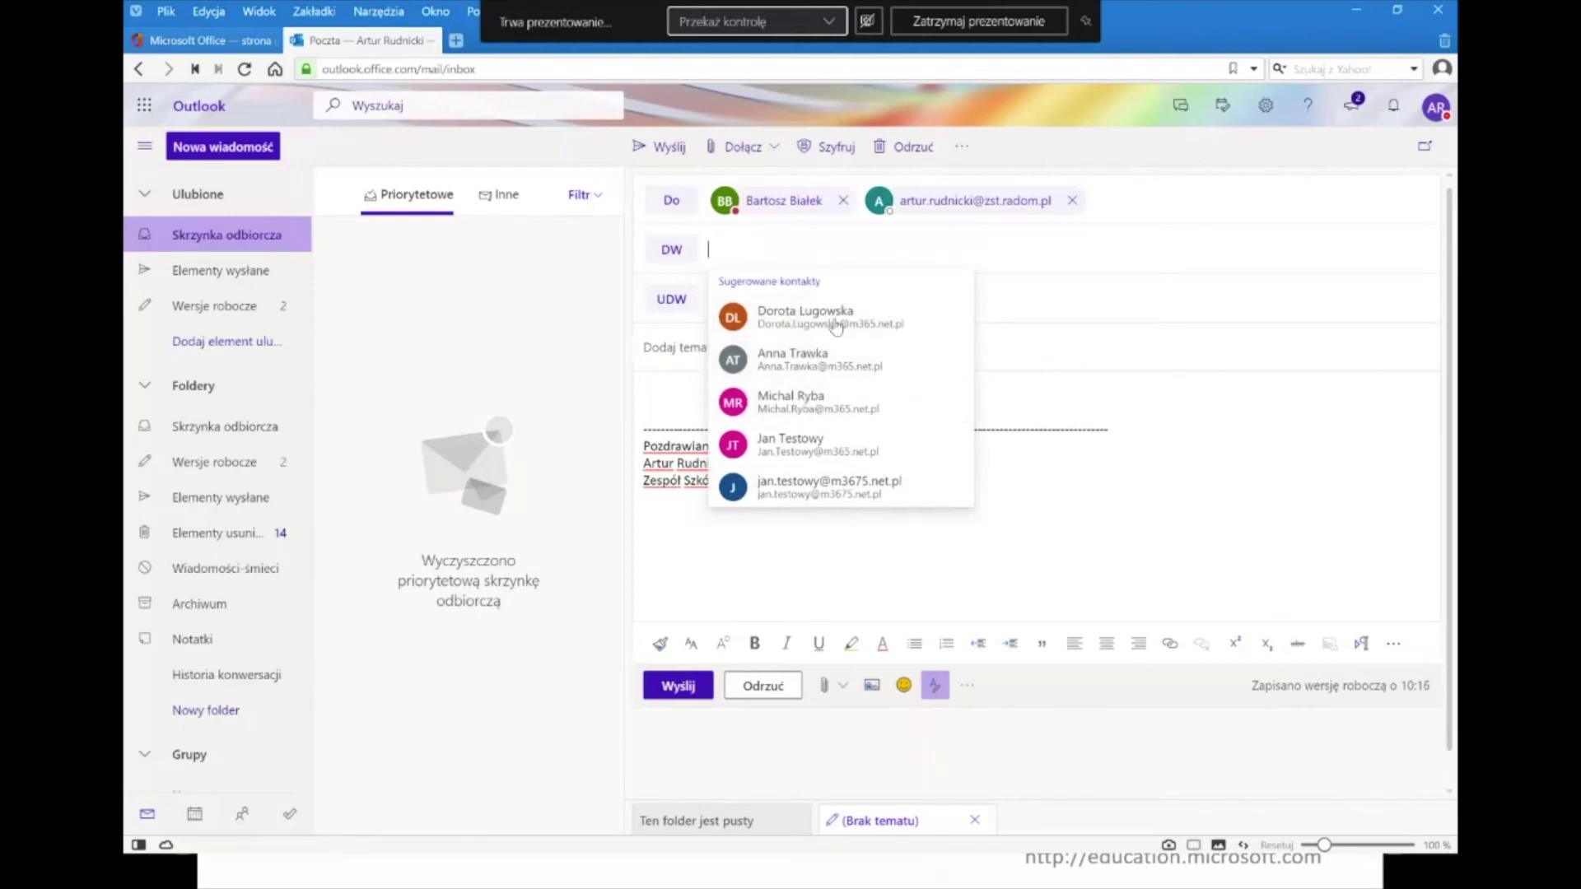
left_click(854, 494)
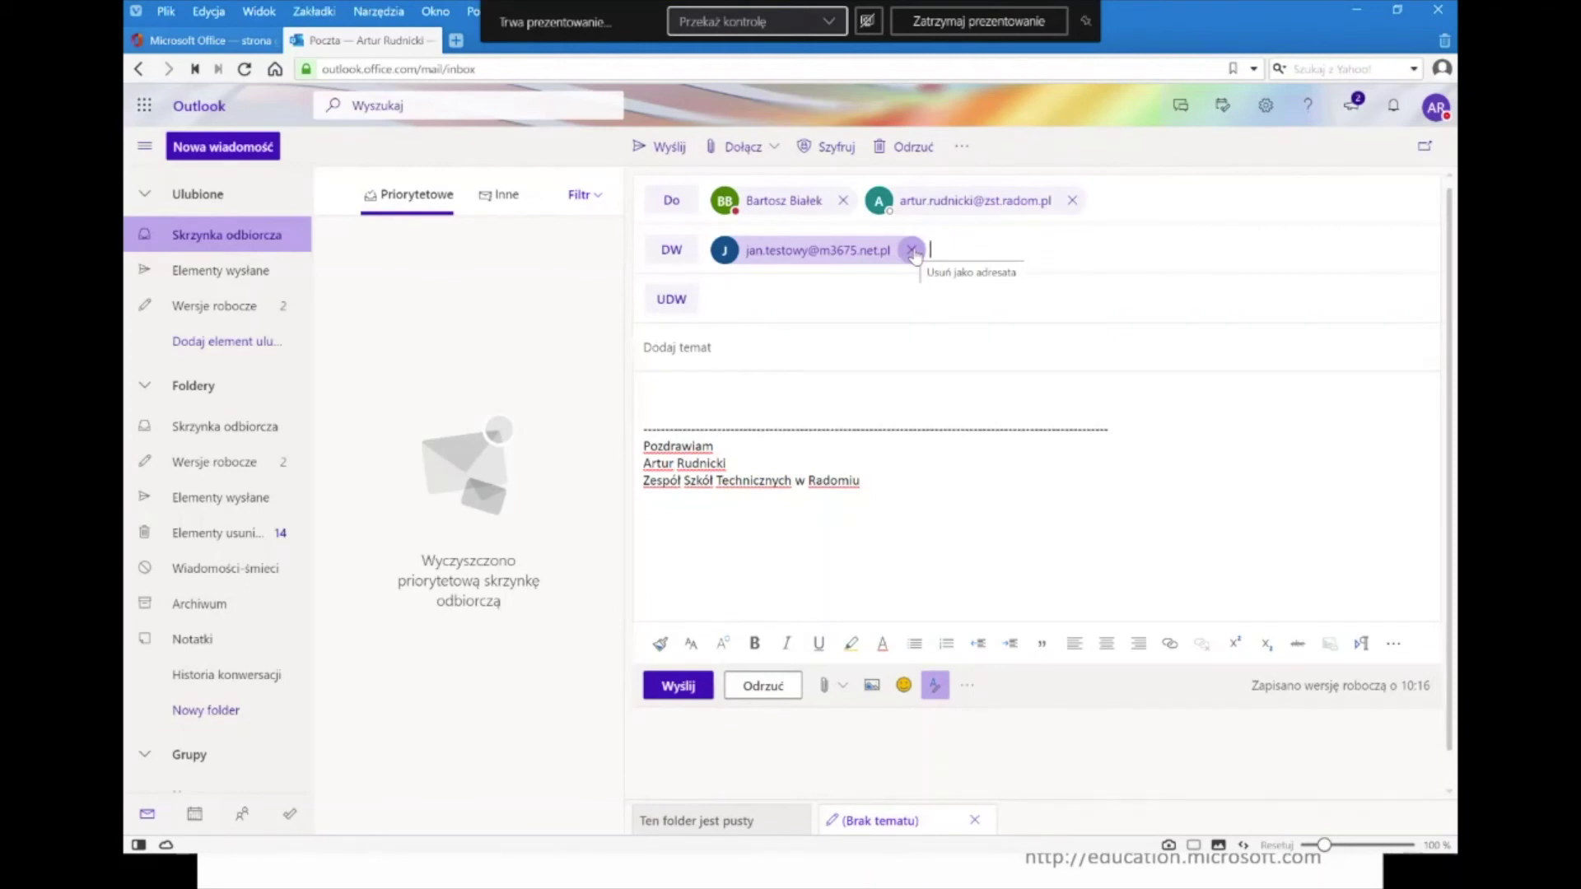
left_click(911, 250)
type("ja")
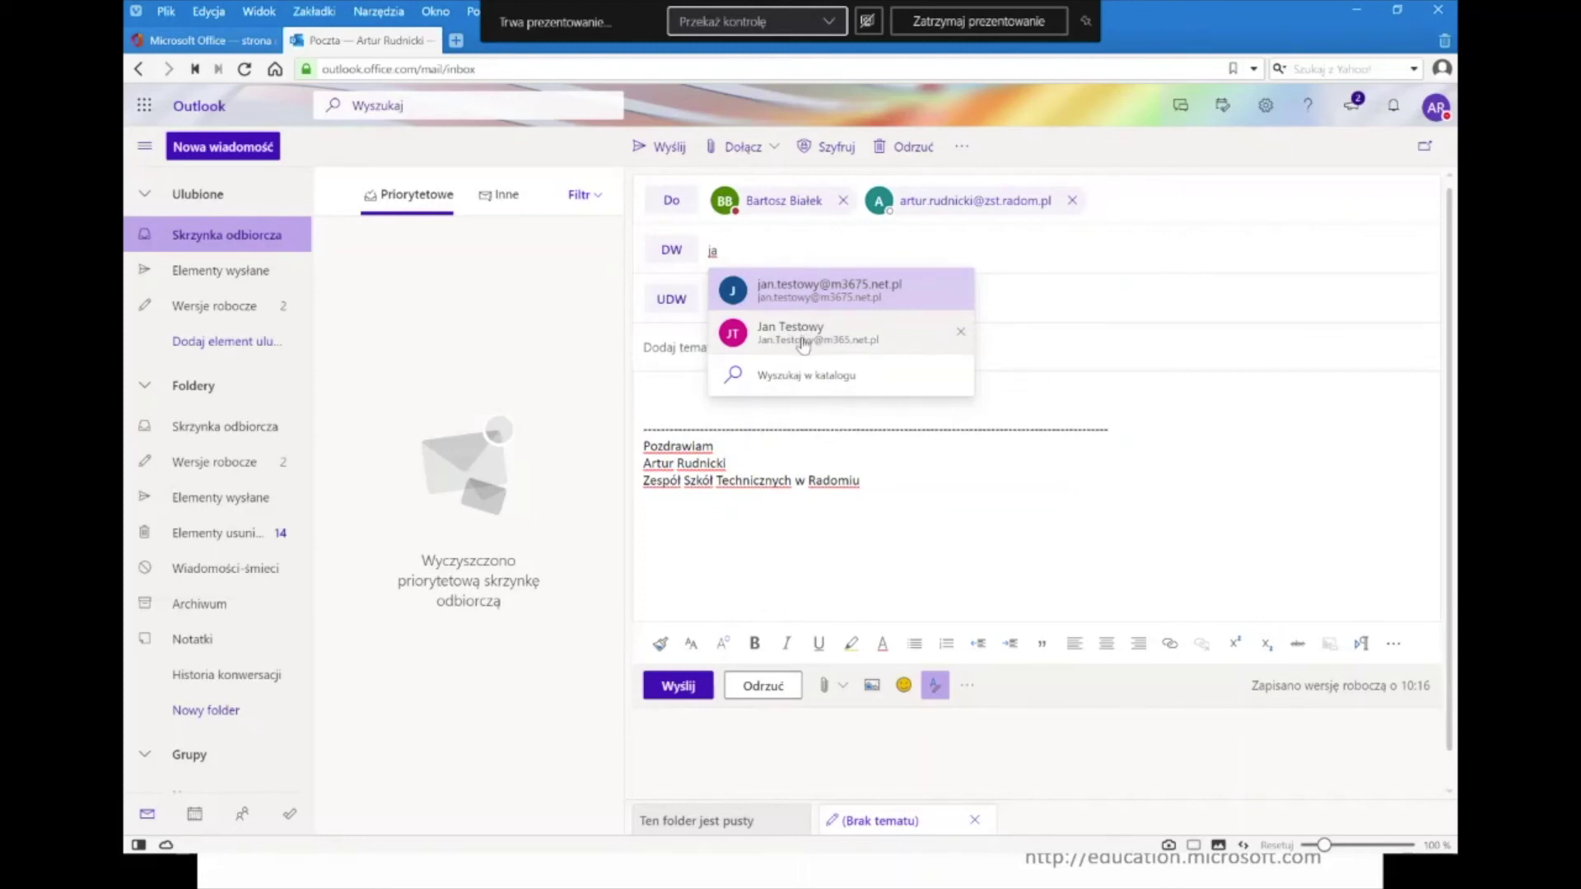
left_click(802, 345)
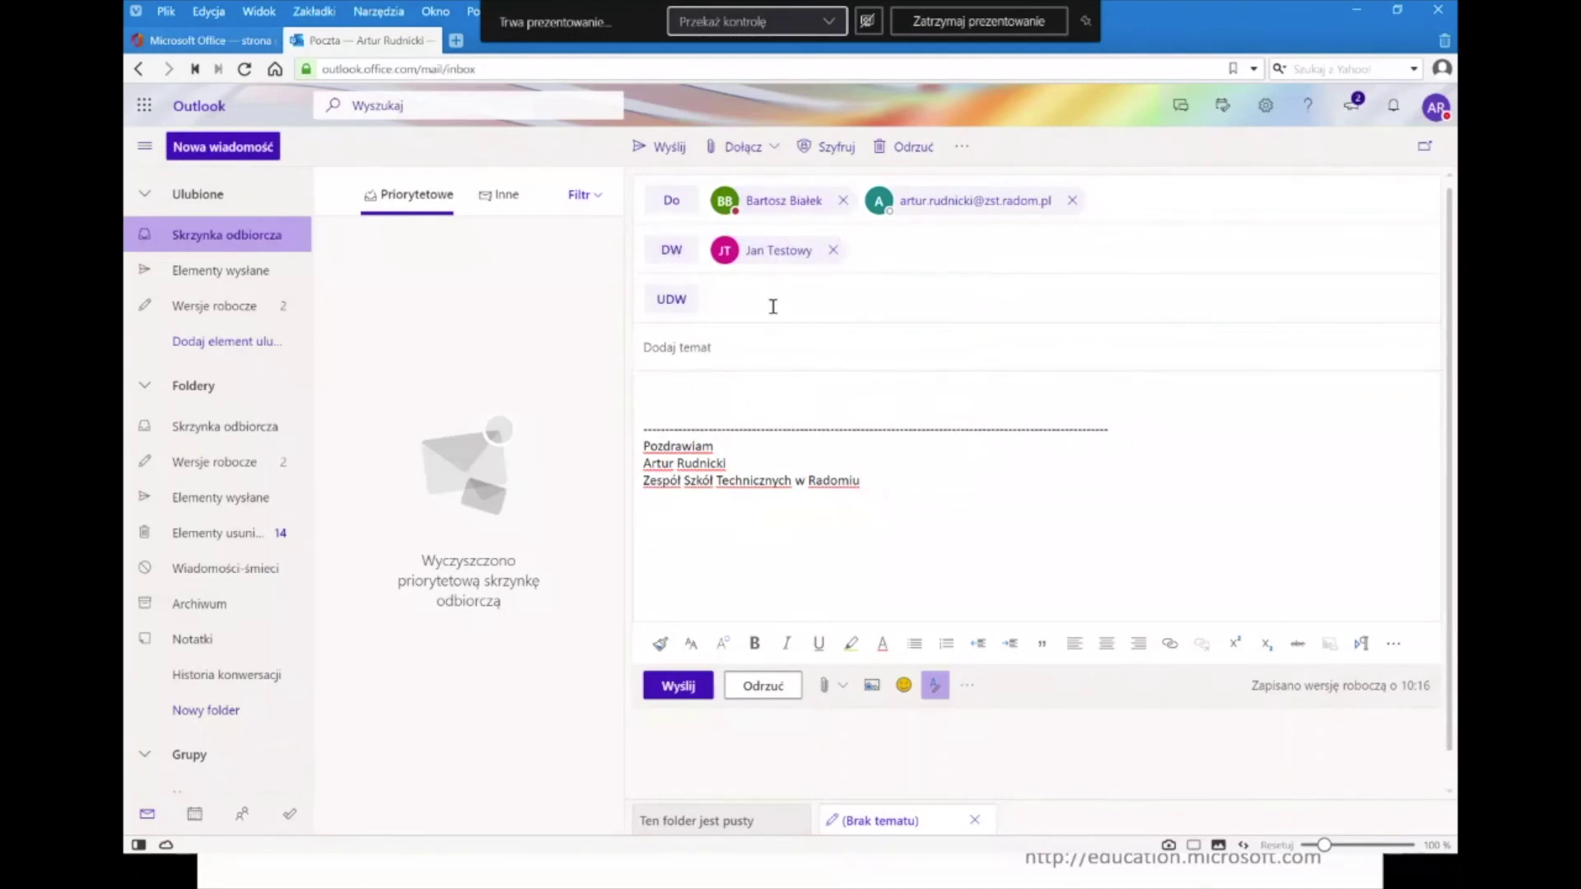
left_click(774, 306)
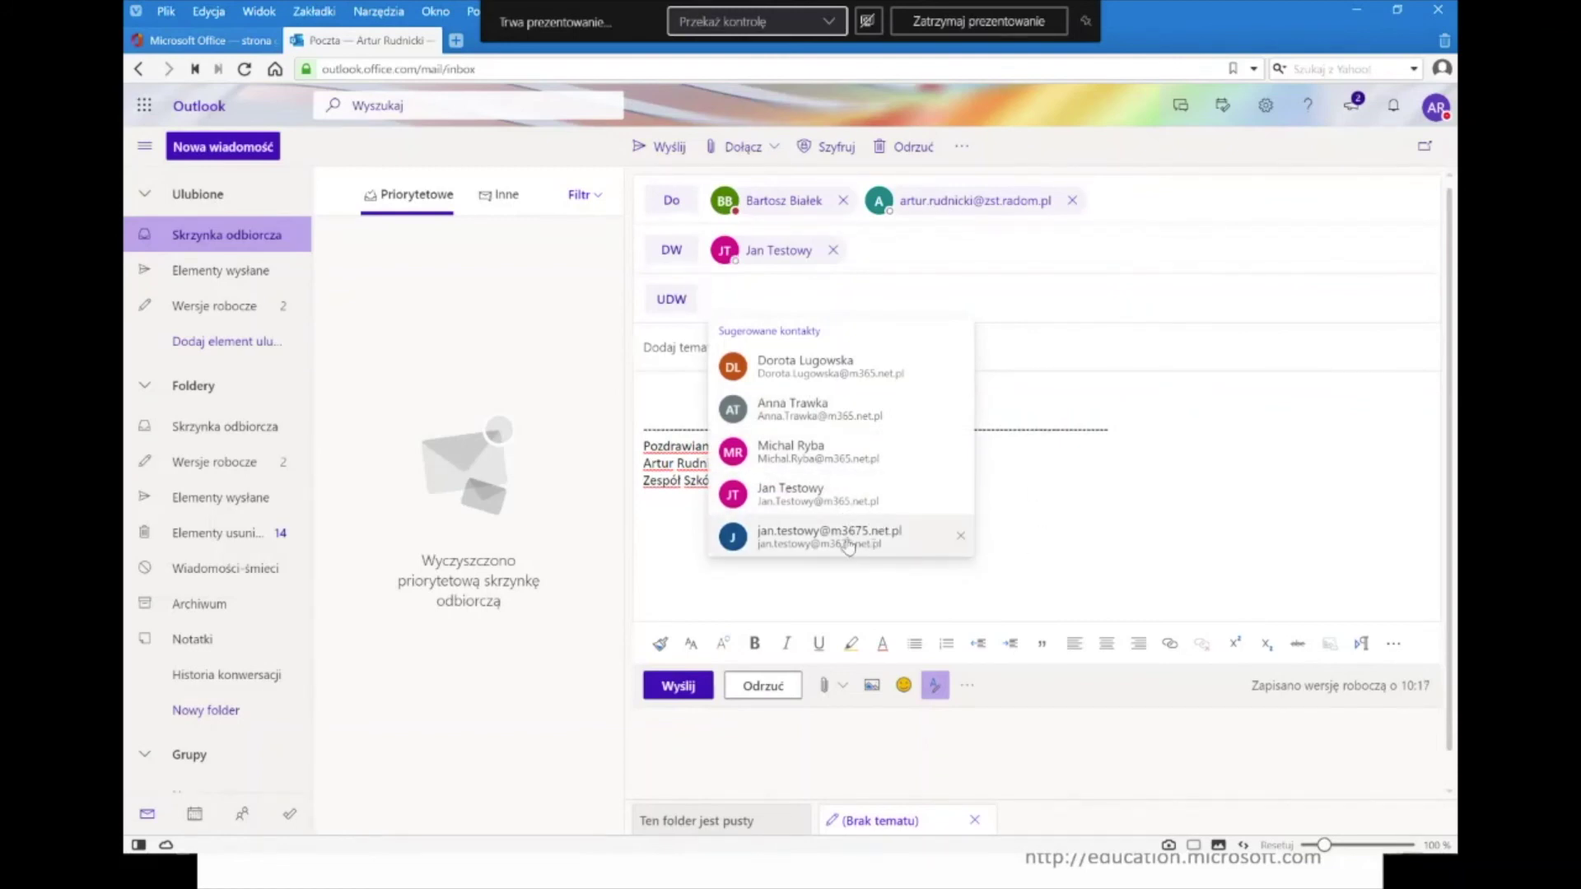
left_click(886, 541)
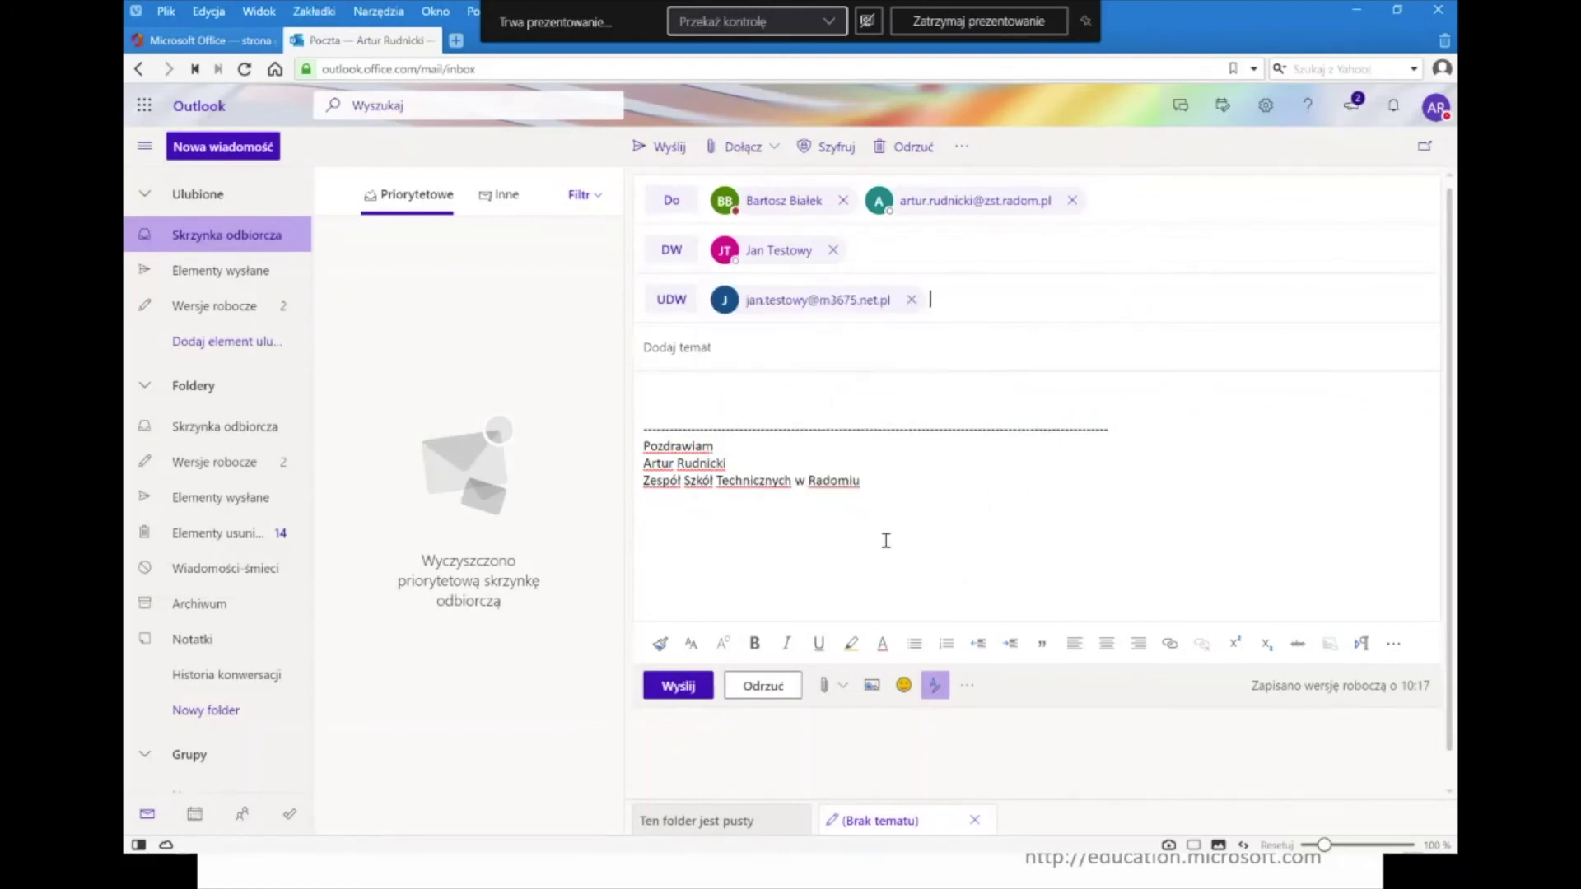
left_click(912, 301)
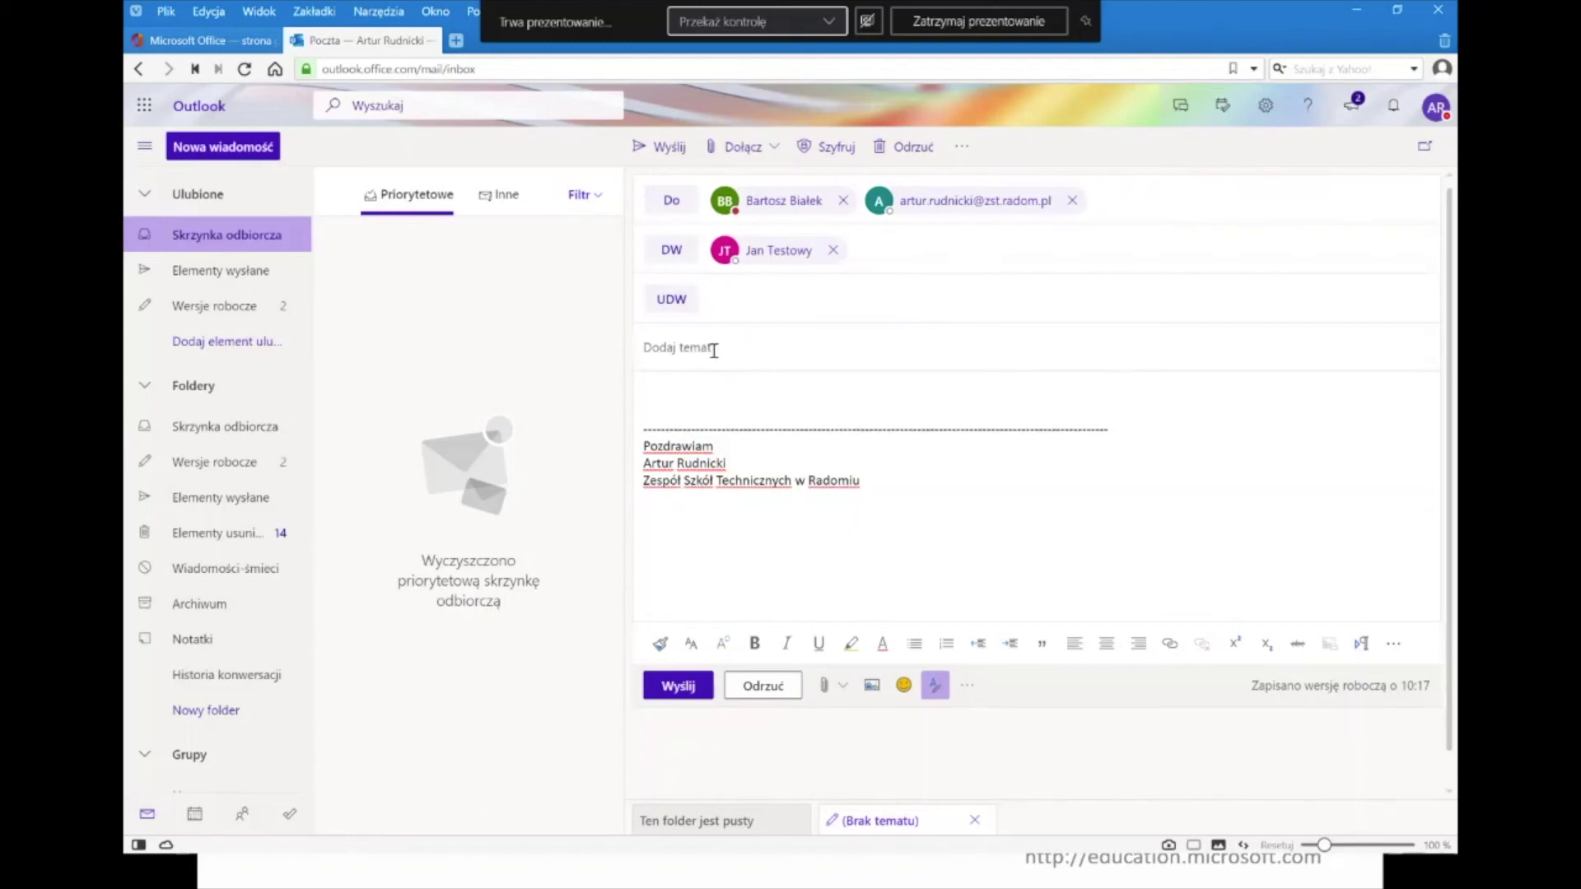
- Enter the subject 'Wiadomość testowa' and move into the message body
type("Wiadomość testowa")
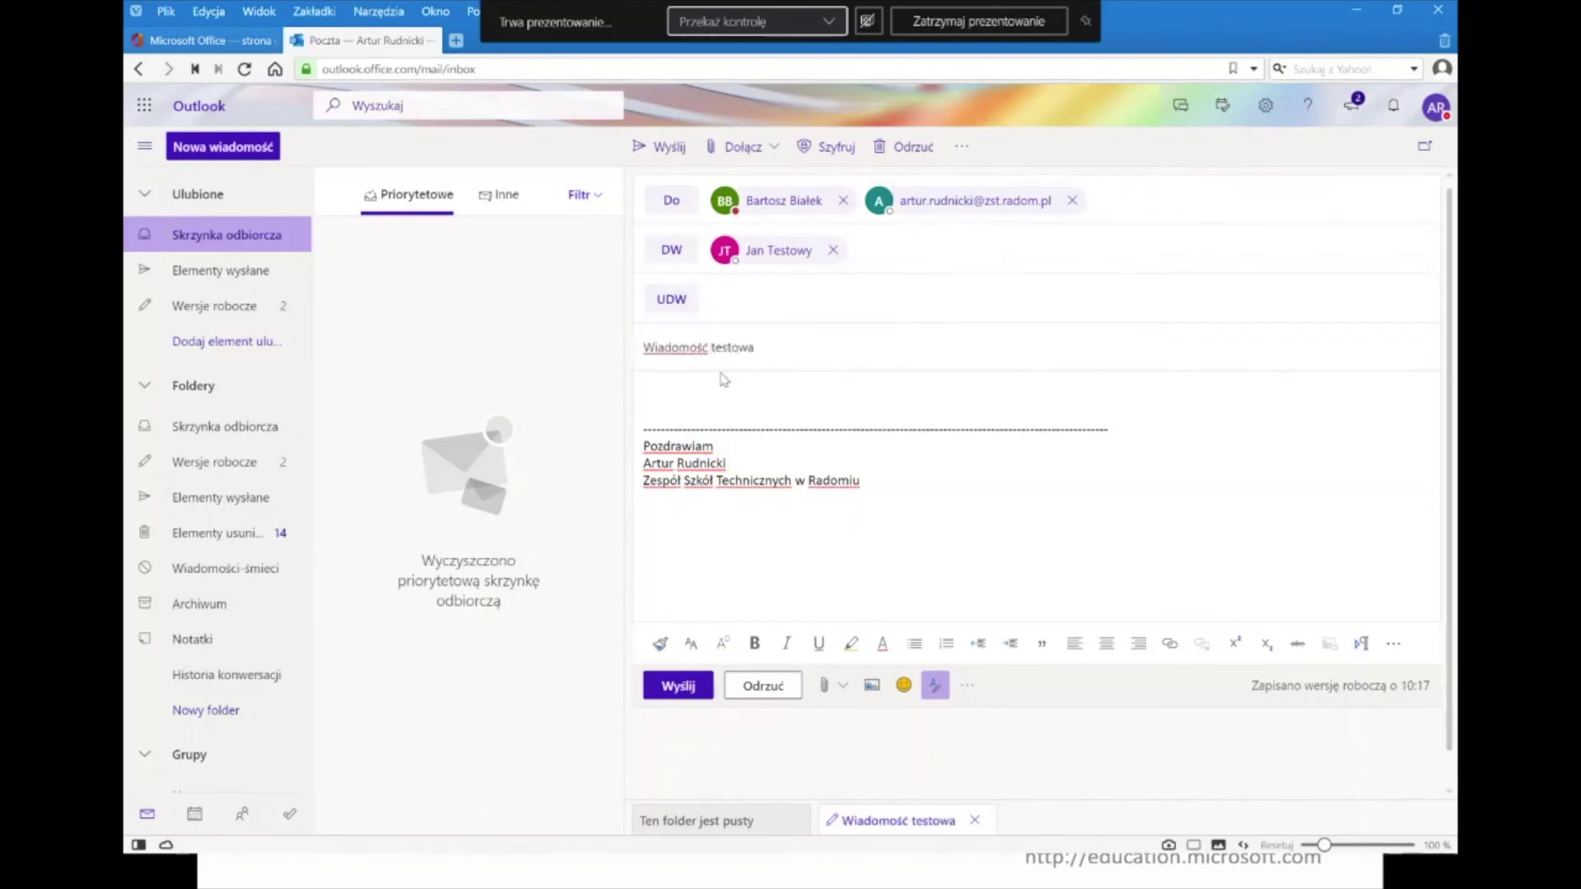
left_click(736, 393)
- Attach Instrukcja dołączenia do szkolenia.pdf from the computer's Pulpit folder
left_click(840, 687)
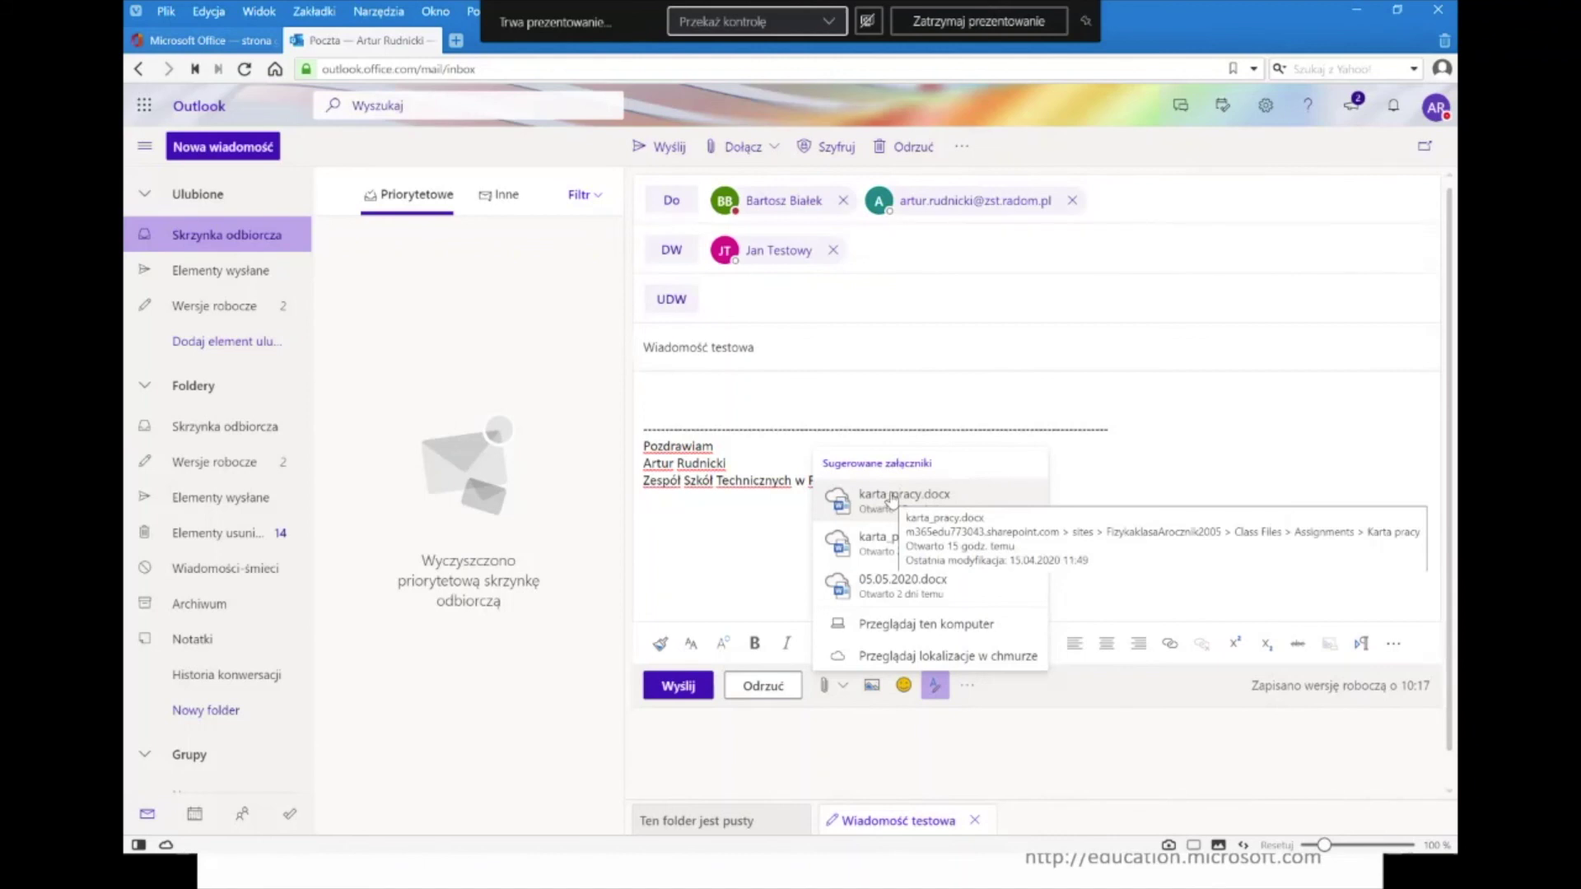
left_click(955, 627)
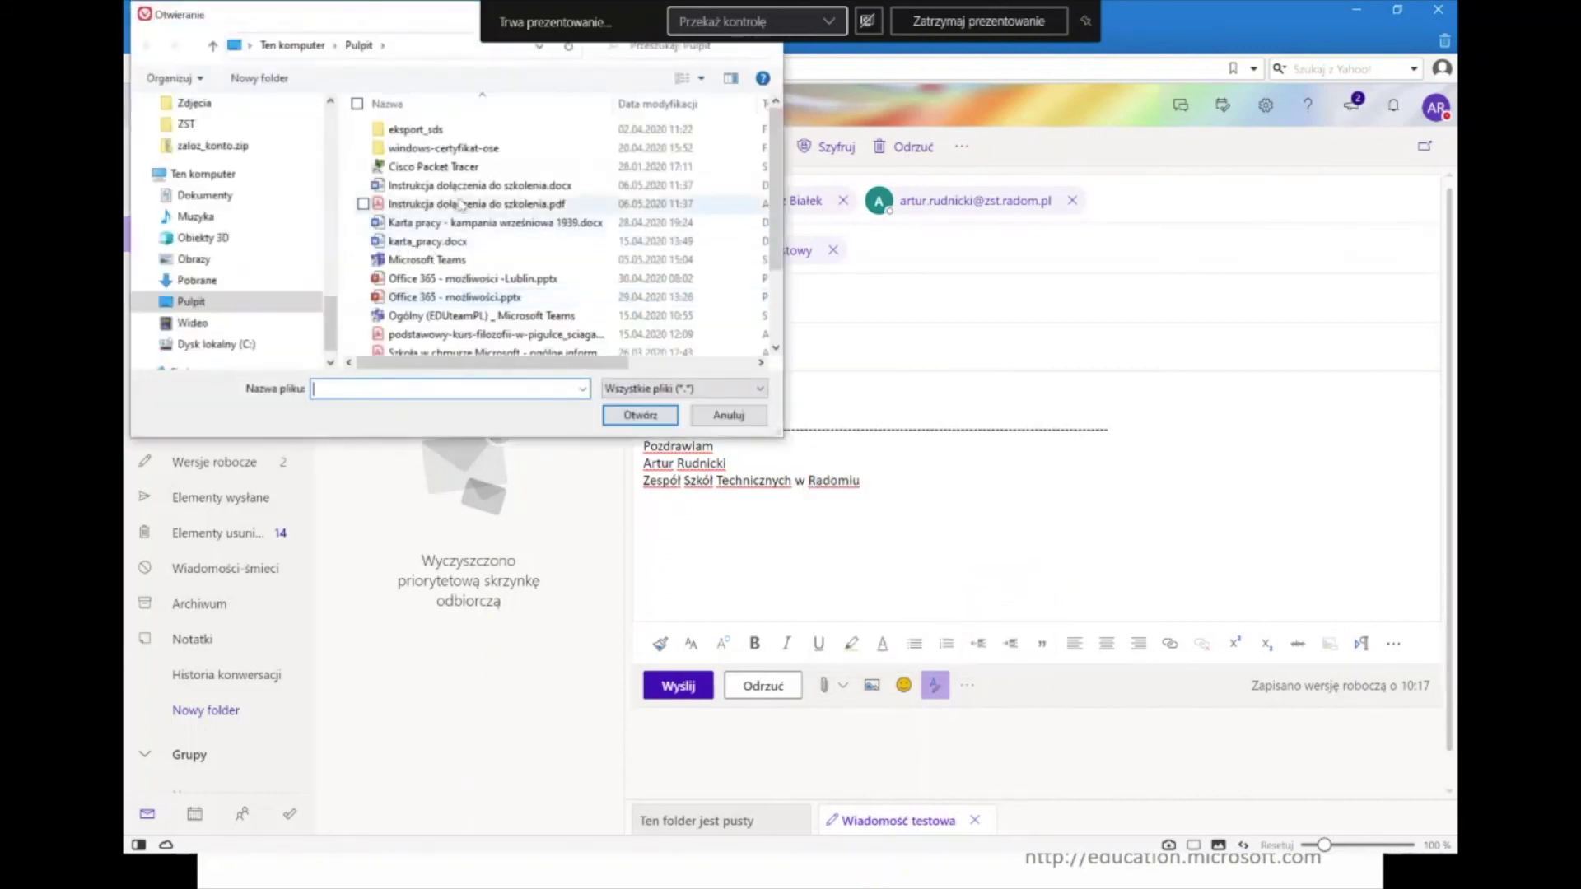
double_click(465, 204)
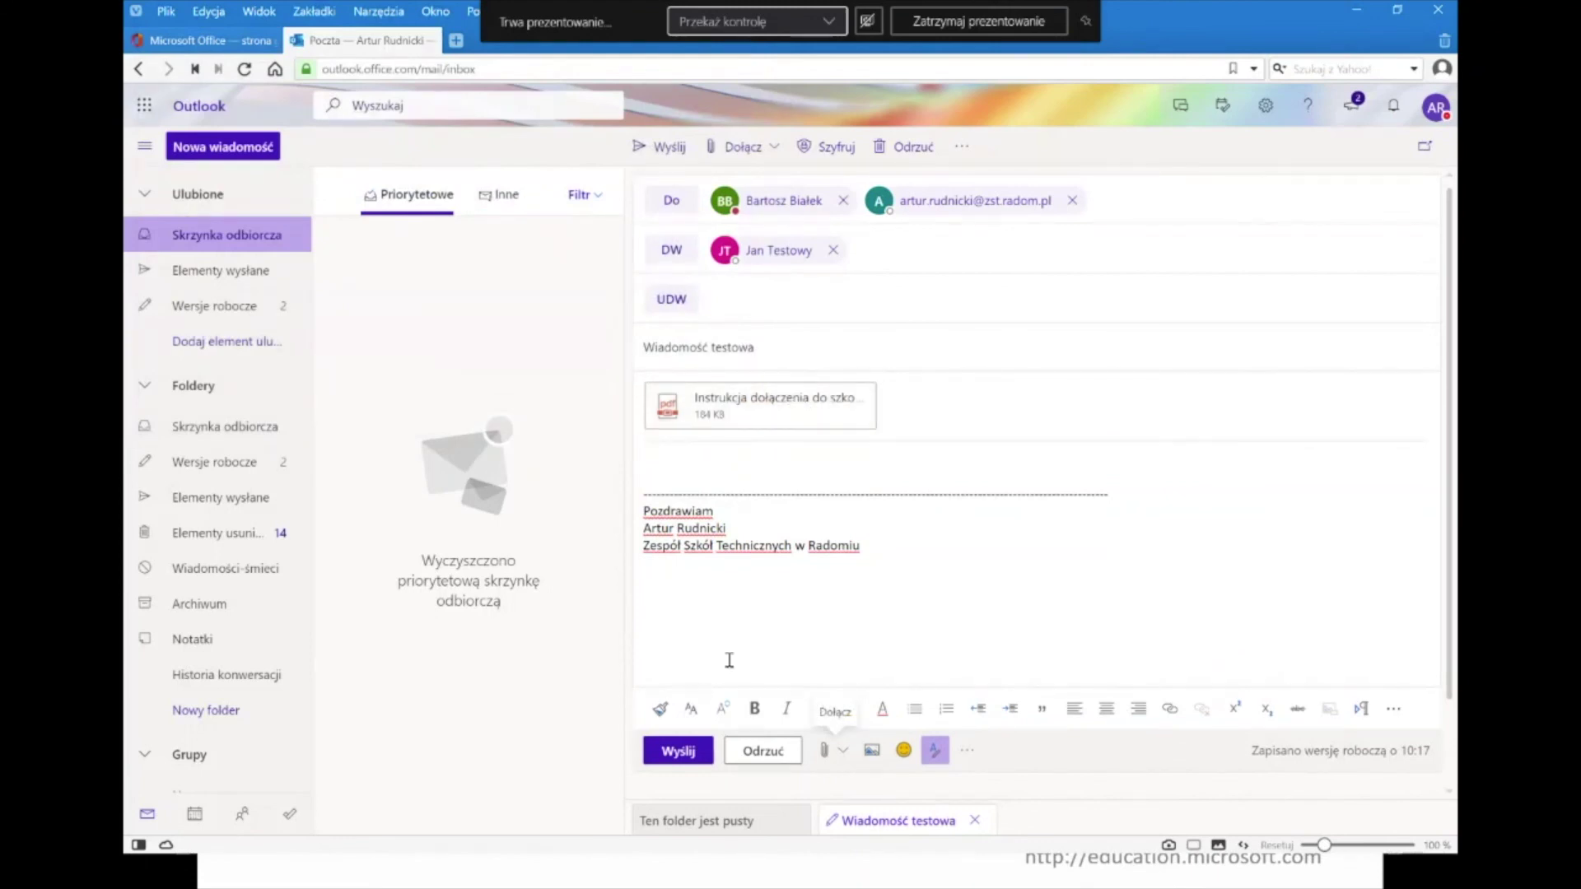
- Send the message with Wyślij, returning to the empty Focused inbox
left_click(679, 752)
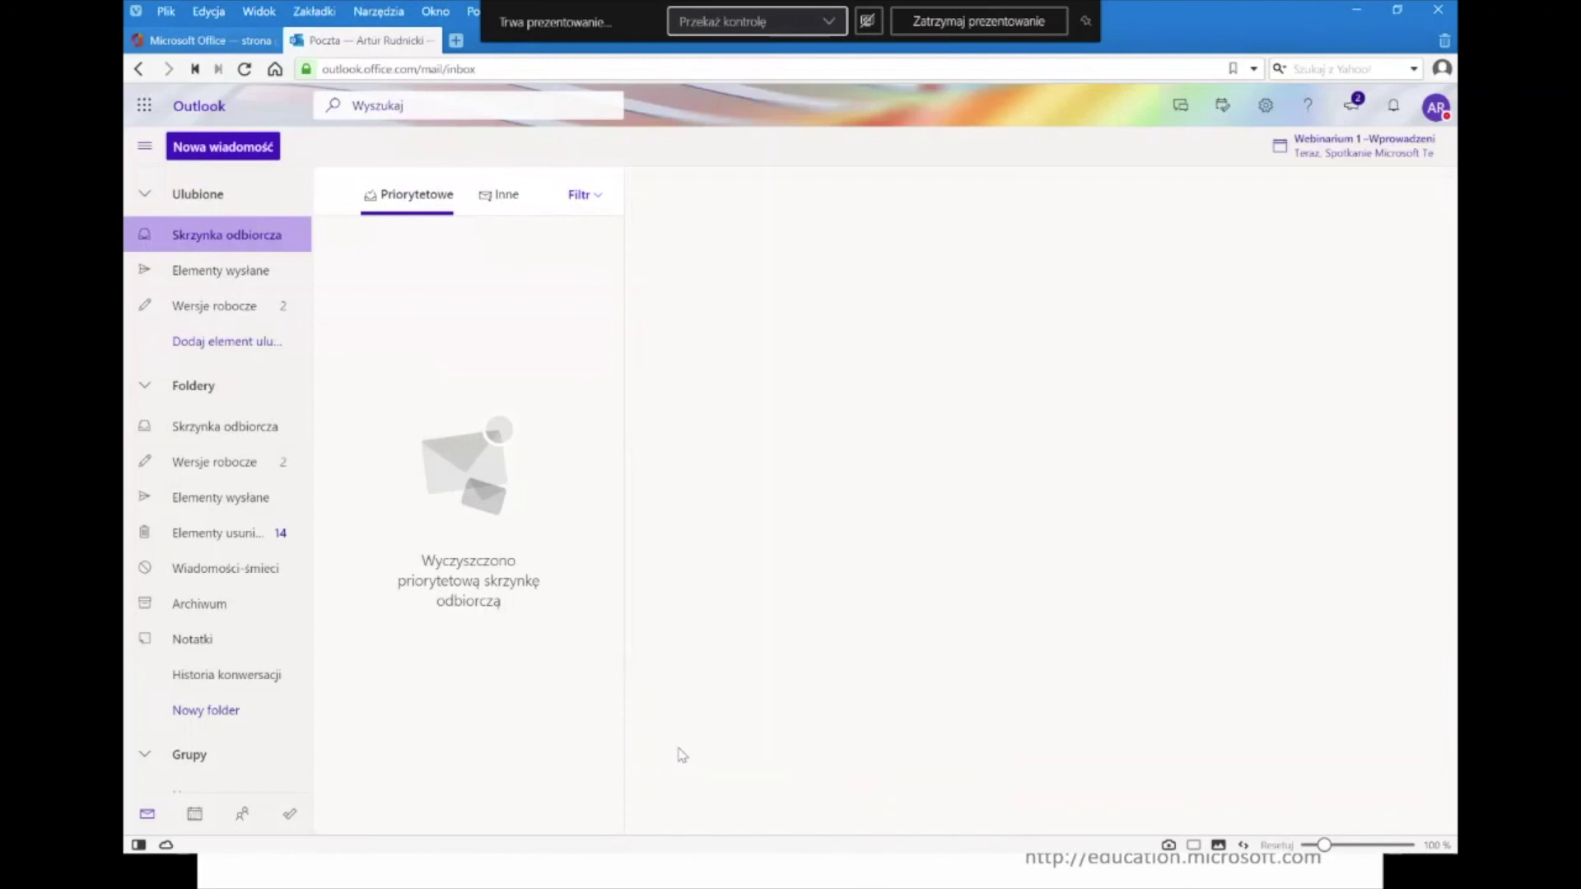